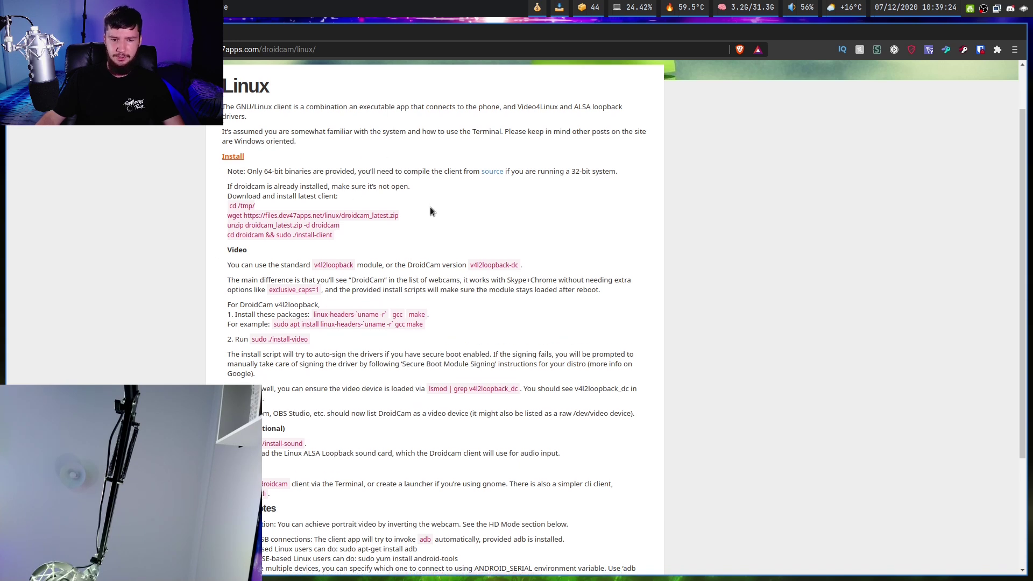
Review the DroidCam Linux install instructions and the DroidCamX Pro camera control features on the Dev47Apps site.
{"action": "scroll", "coordinate": [430, 207], "scroll_direction": "down", "scroll_amount": 1}
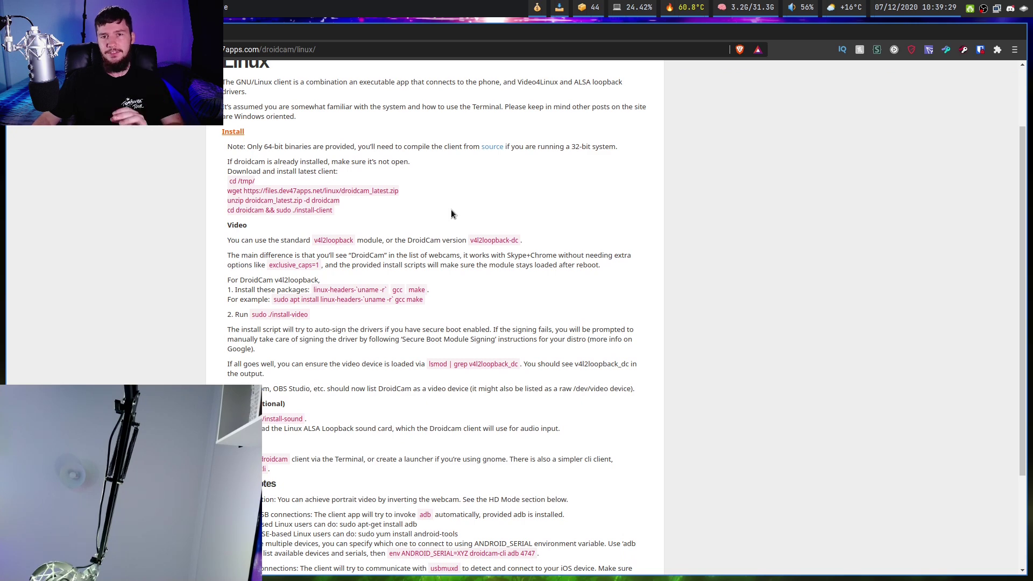
{"action": "key", "text": "alt+Left"}
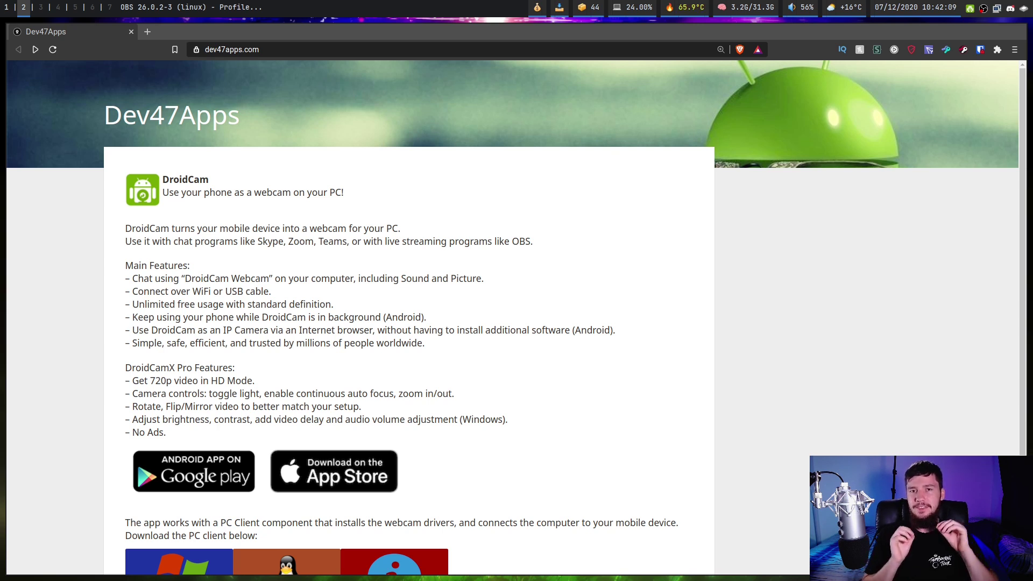
{"action": "key", "text": "super+minus"}
{"action": "left_click", "coordinate": [213, 441]}
{"action": "left_click_drag", "start_coordinate": [508, 427], "coordinate": [86, 392]}
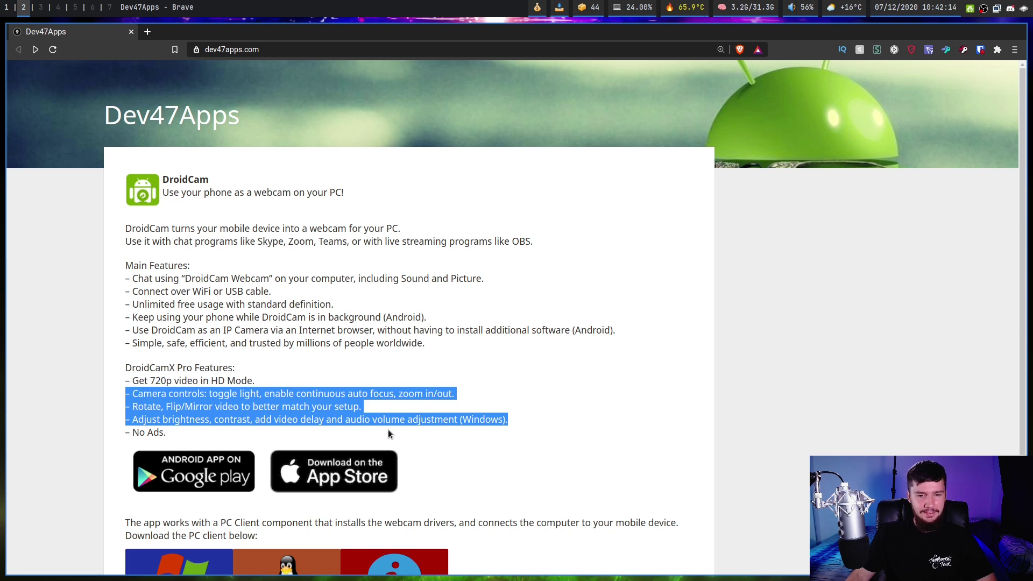
{"action": "left_click_drag", "start_coordinate": [508, 420], "coordinate": [112, 419]}
{"action": "left_click_drag", "start_coordinate": [361, 407], "coordinate": [121, 396]}
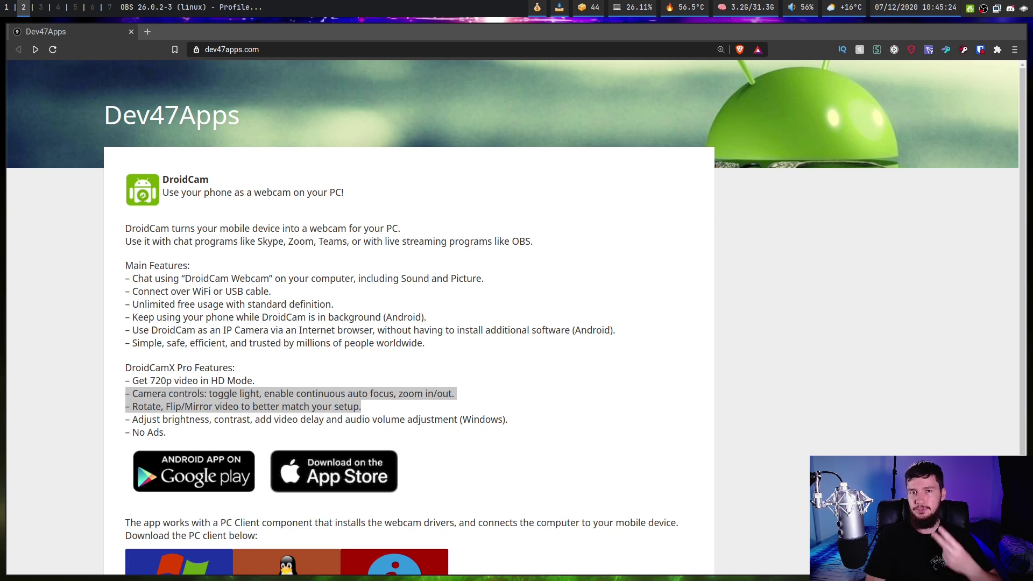
Switch to the DroidCam client, set the phone IP to 192.168.0.7, and connect over WiFi / LAN on port 4747.
{"action": "key", "text": "super+1"}
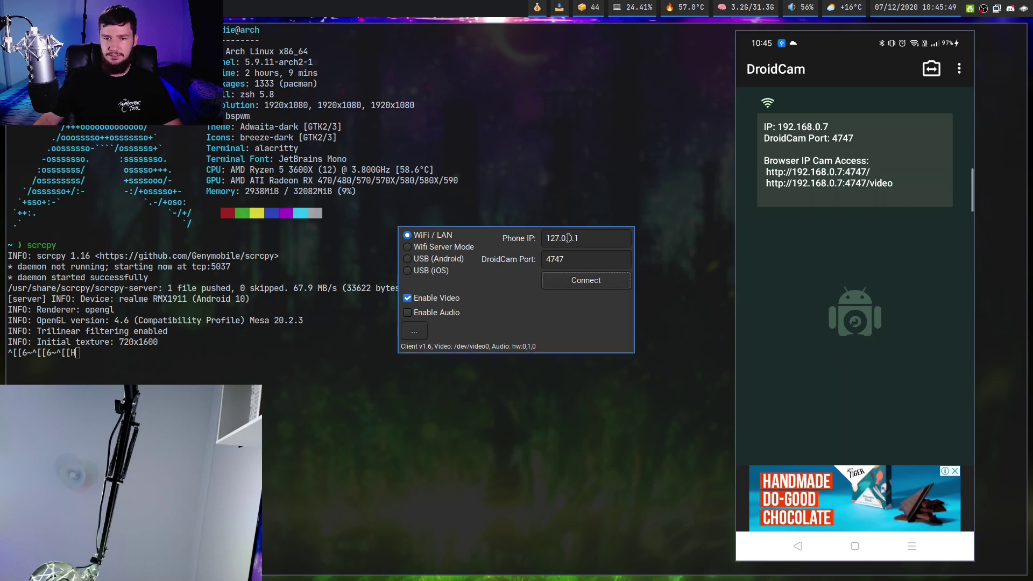
{"action": "left_click_drag", "start_coordinate": [583, 242], "coordinate": [542, 237]}
{"action": "type", "text": "192"}
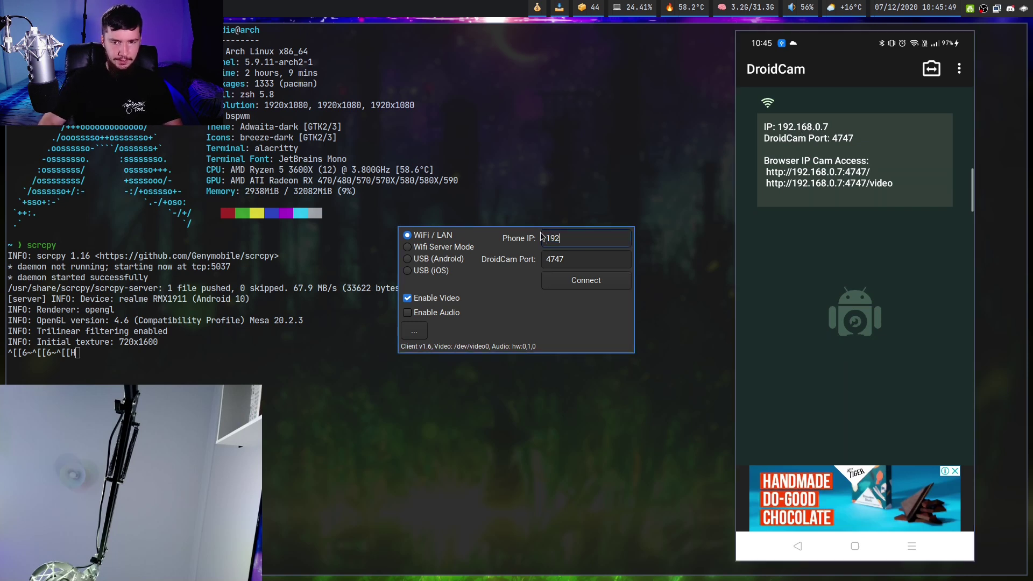
{"action": "type", "text": ".168.0.7"}
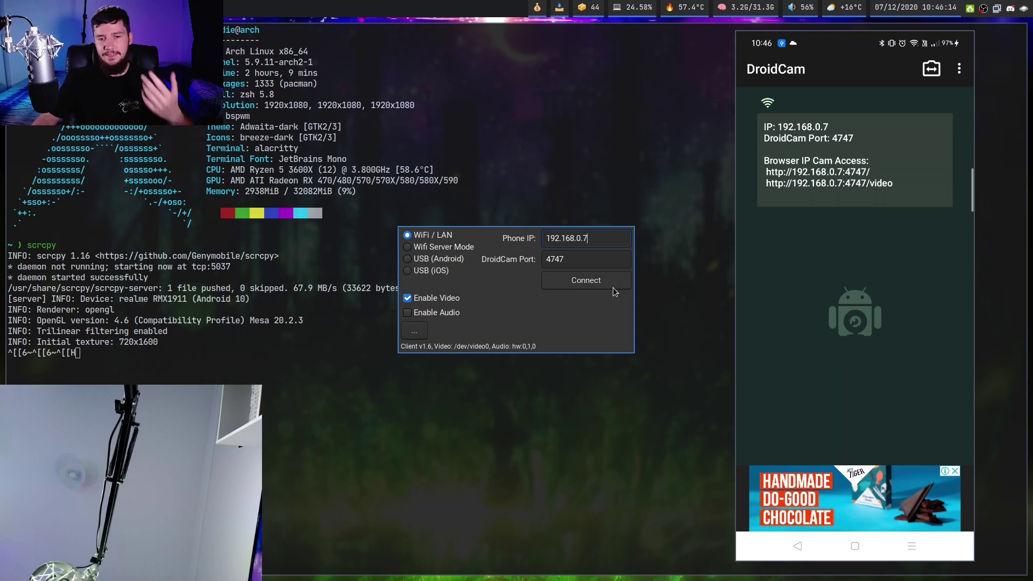
{"action": "left_click", "coordinate": [592, 280]}
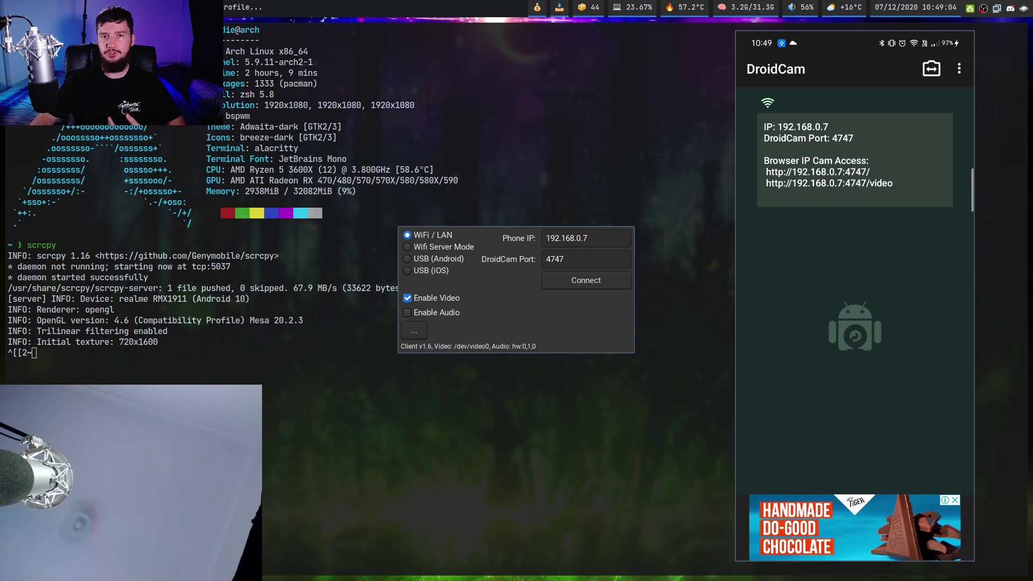
{"action": "left_click", "coordinate": [459, 318]}
{"action": "left_click", "coordinate": [600, 280]}
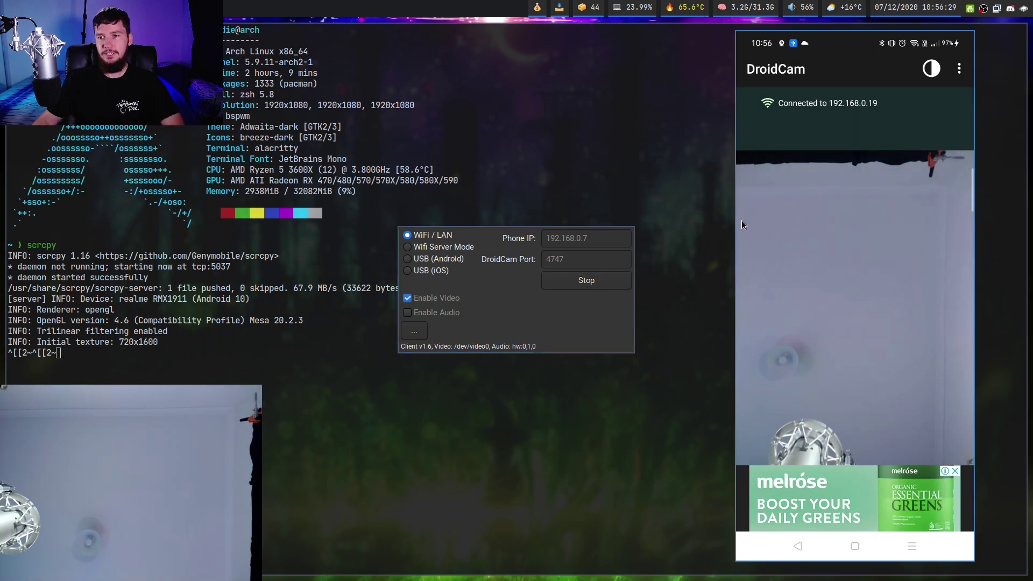
Stop the camera connection in the DroidCam phone app and in the desktop client.
{"action": "left_click", "coordinate": [960, 70]}
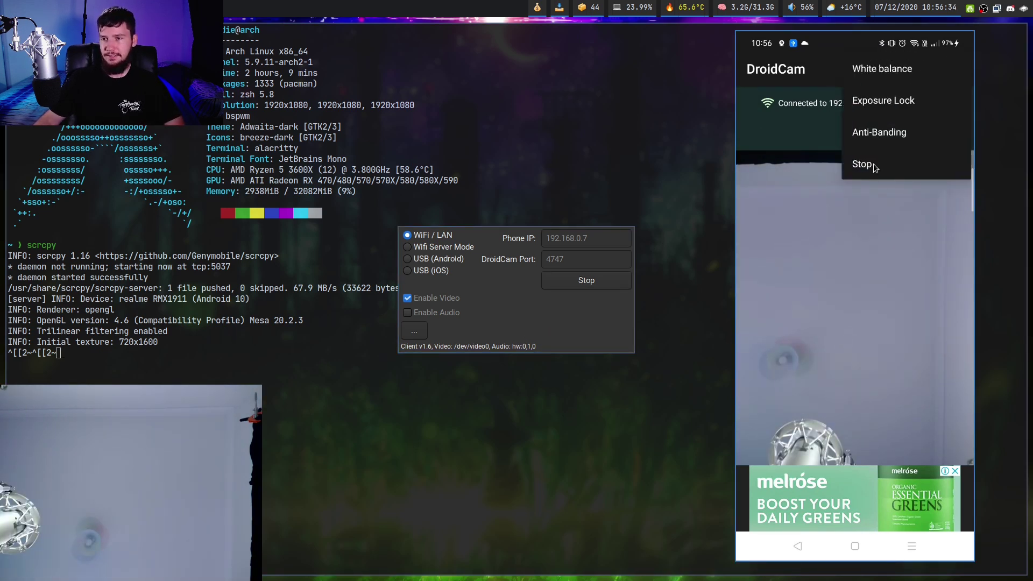
{"action": "left_click", "coordinate": [870, 165]}
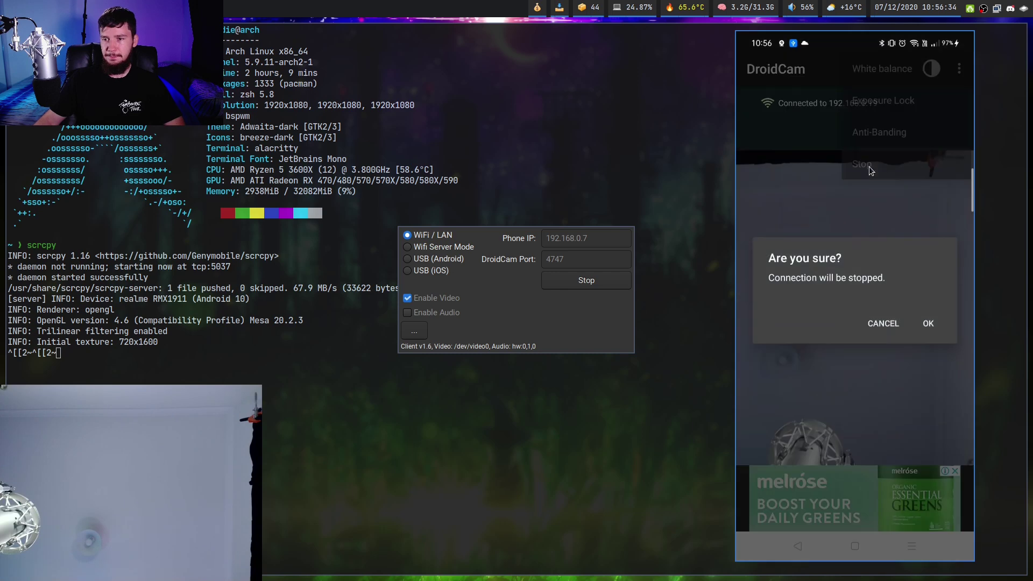
{"action": "left_click", "coordinate": [928, 324]}
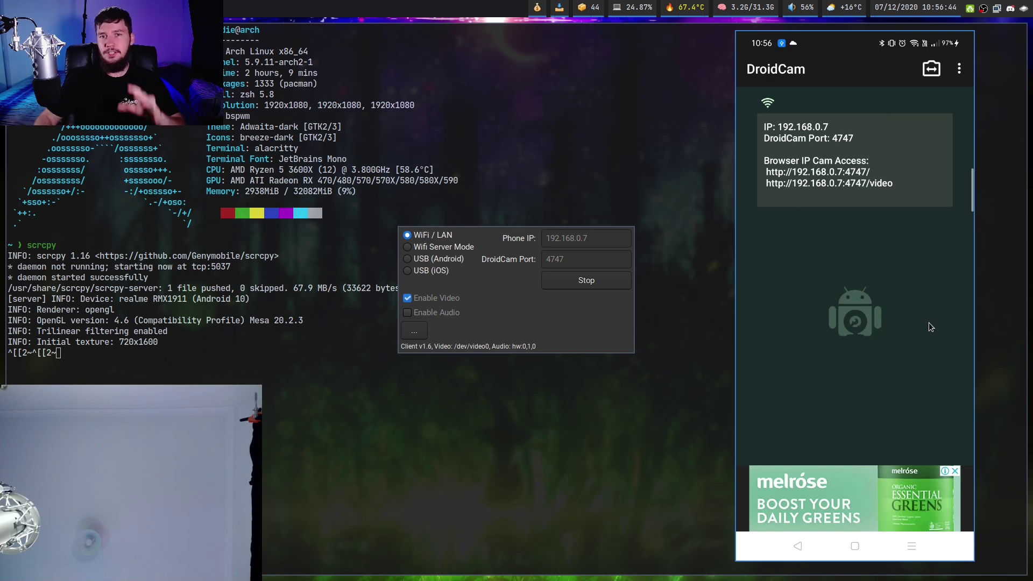
{"action": "left_click", "coordinate": [593, 283]}
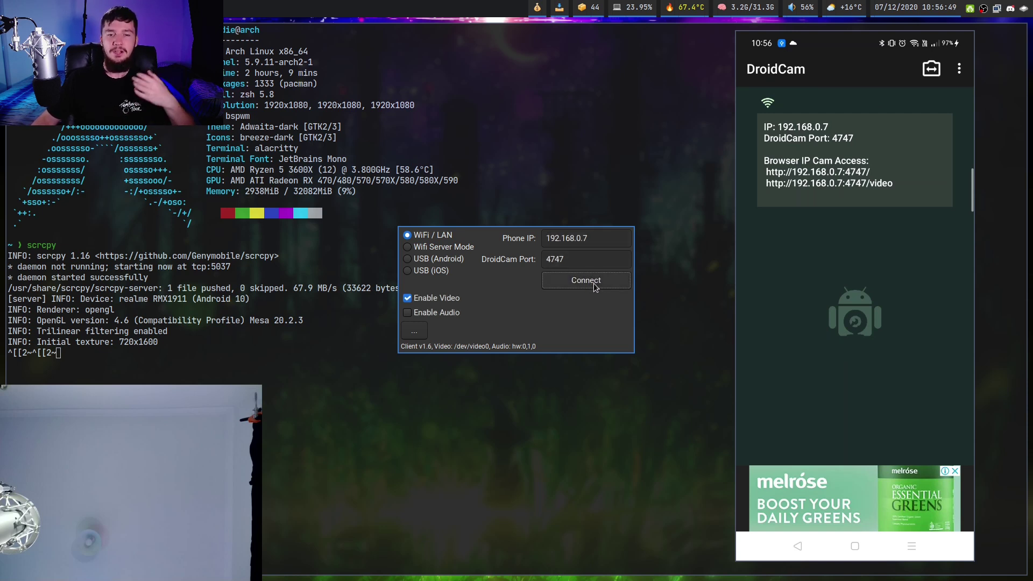
Select the Back camera in the phone app and reconnect the desktop client.
{"action": "left_click", "coordinate": [934, 68]}
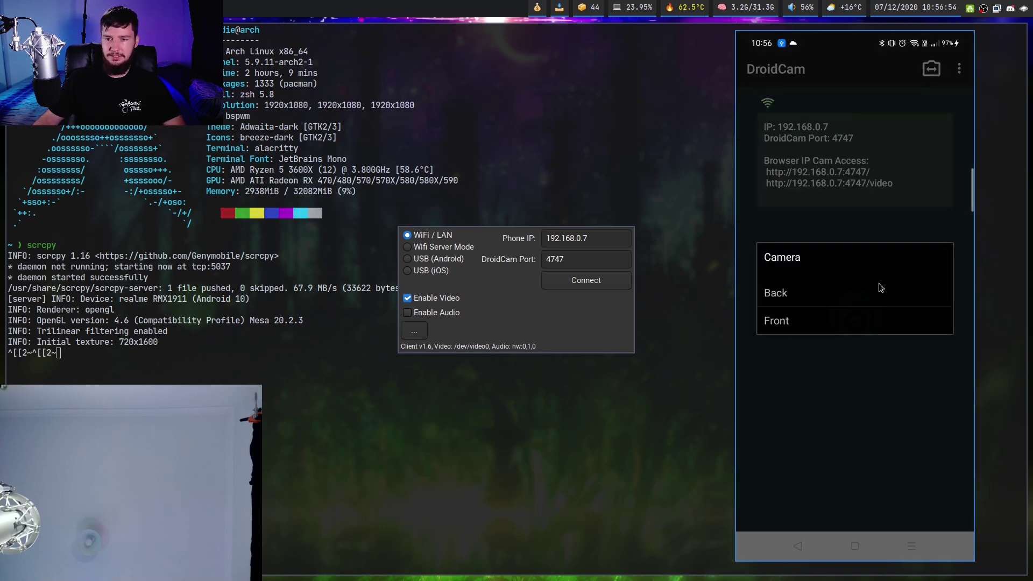
{"action": "left_click", "coordinate": [795, 286]}
{"action": "left_click", "coordinate": [601, 281]}
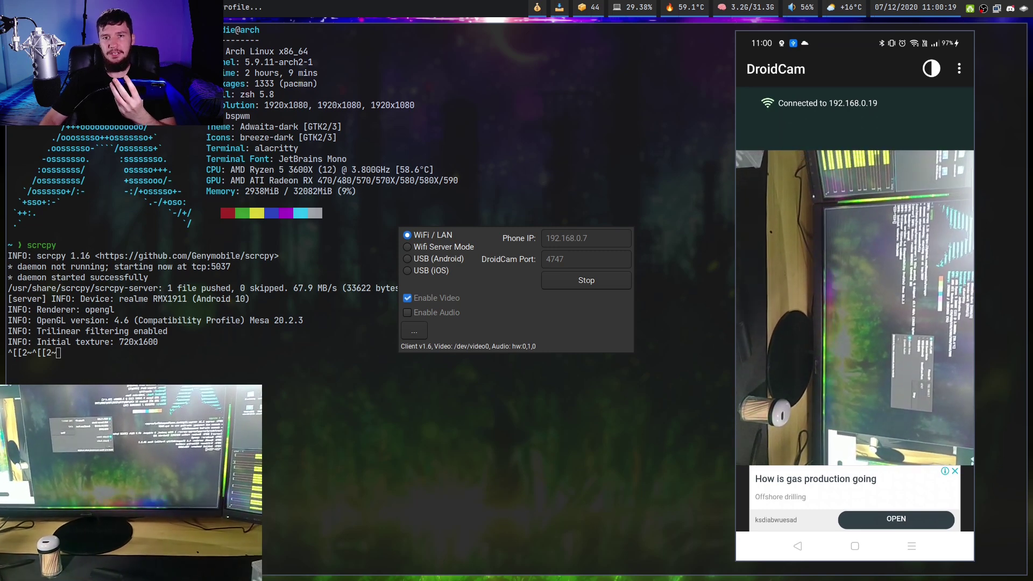
Run the Auto-Focus command and toggle the phone's LED flash from the desktop client.
{"action": "left_click", "coordinate": [416, 331]}
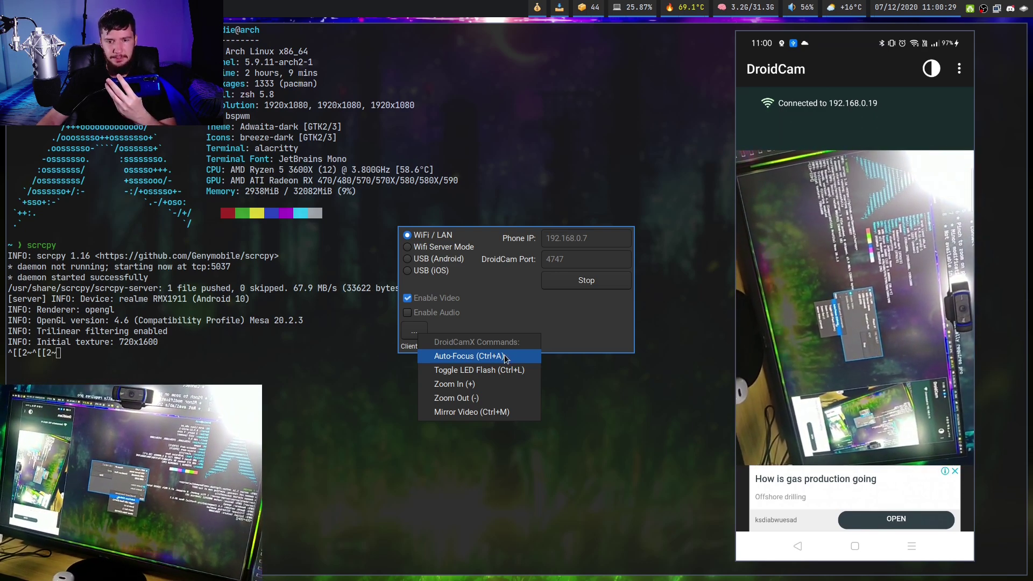
{"action": "left_click", "coordinate": [492, 361]}
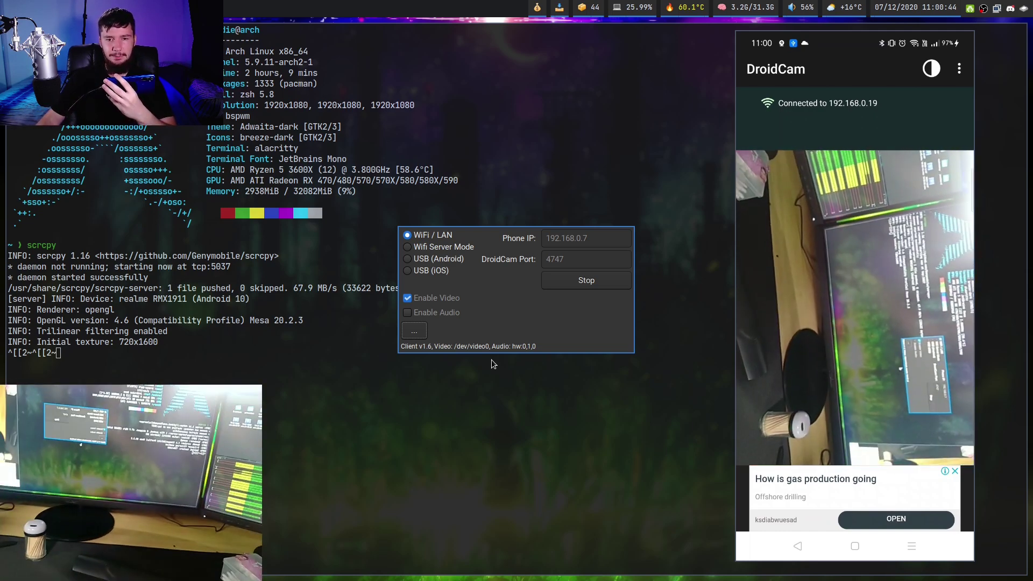
{"action": "left_click", "coordinate": [425, 333]}
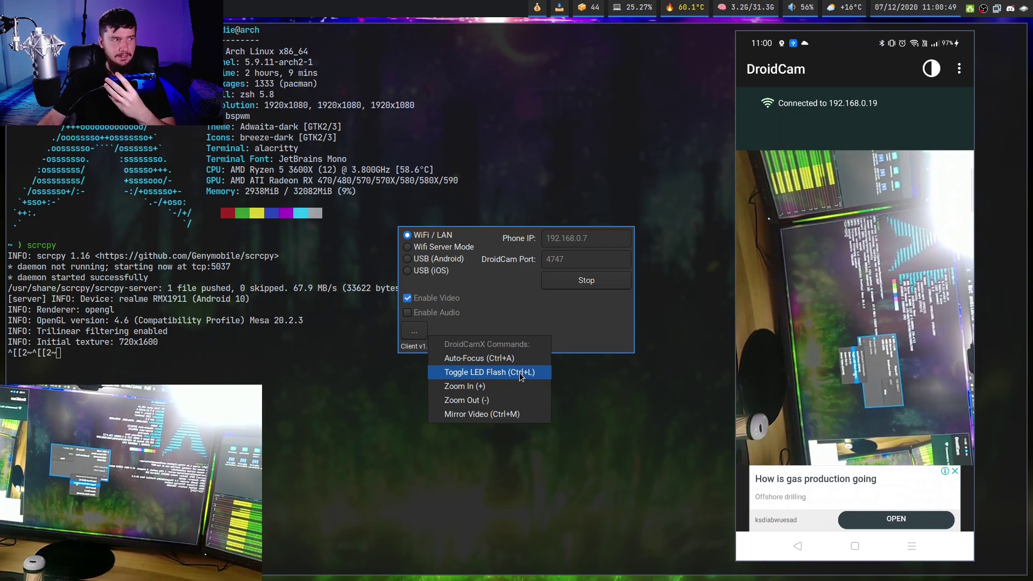
{"action": "left_click", "coordinate": [519, 372]}
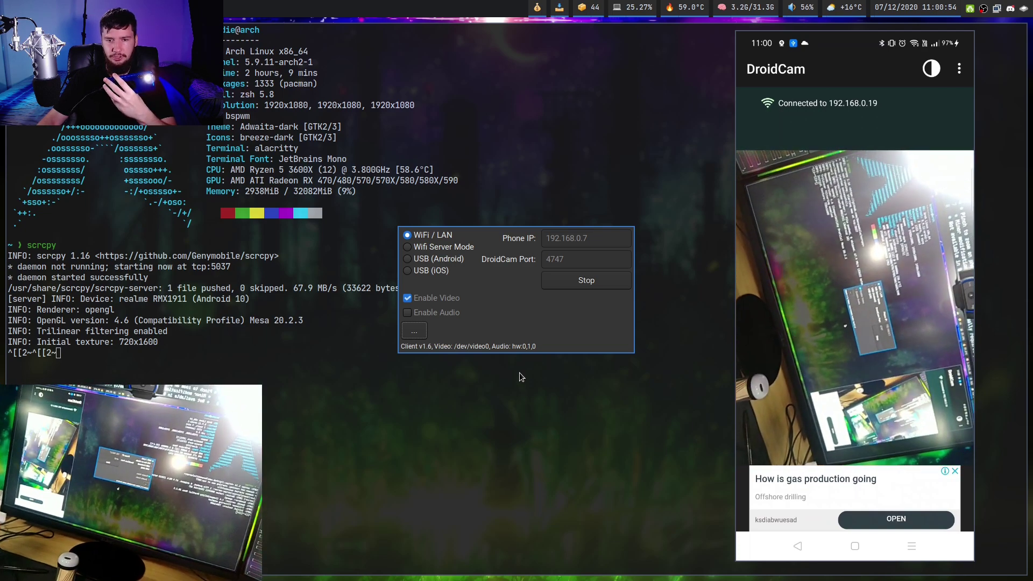
{"action": "left_click", "coordinate": [422, 330]}
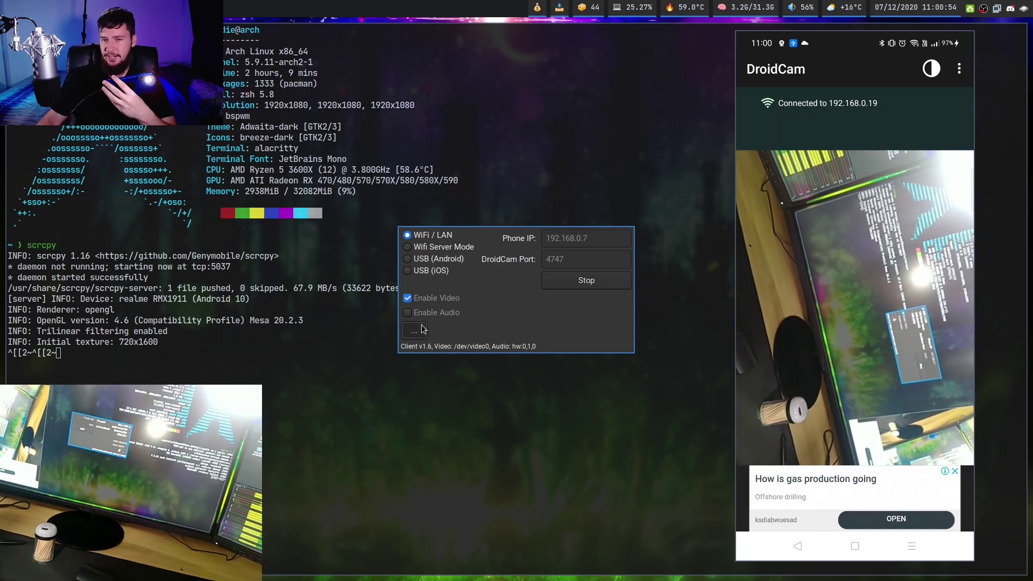
{"action": "left_click", "coordinate": [579, 328]}
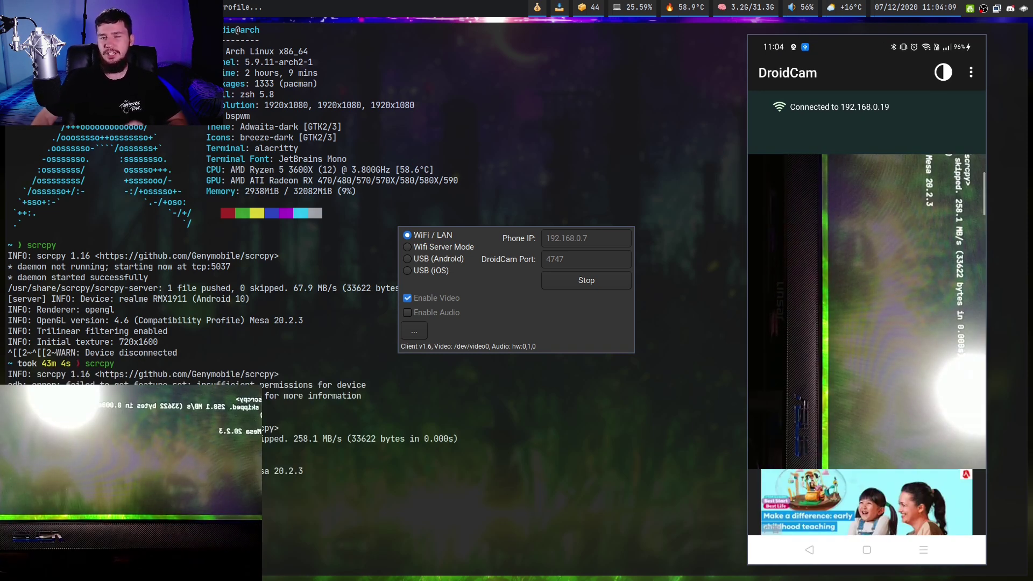
Try the Daylight white balance in the phone app and change it to Shade.
{"action": "left_click", "coordinate": [971, 72]}
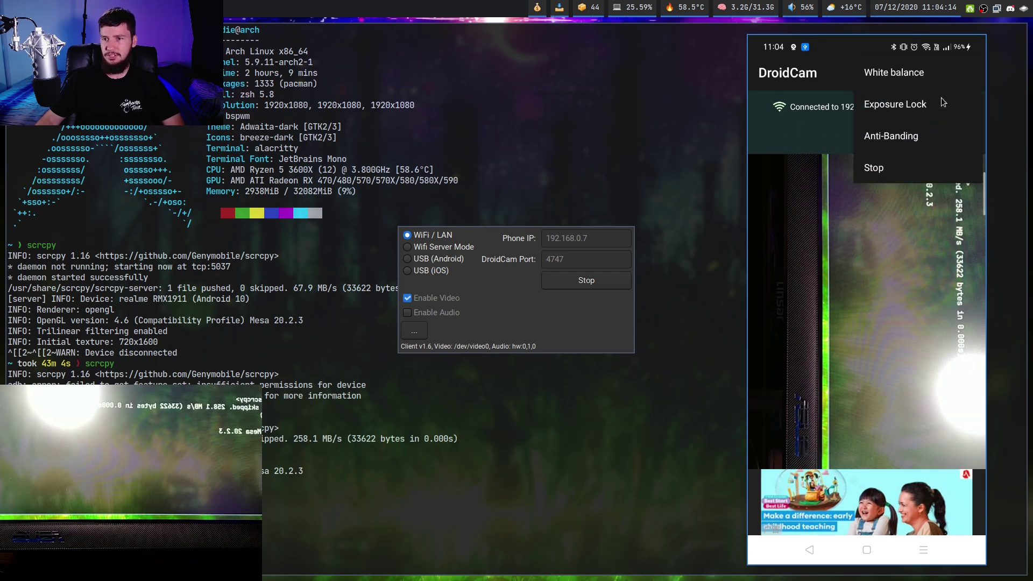
{"action": "left_click", "coordinate": [929, 72]}
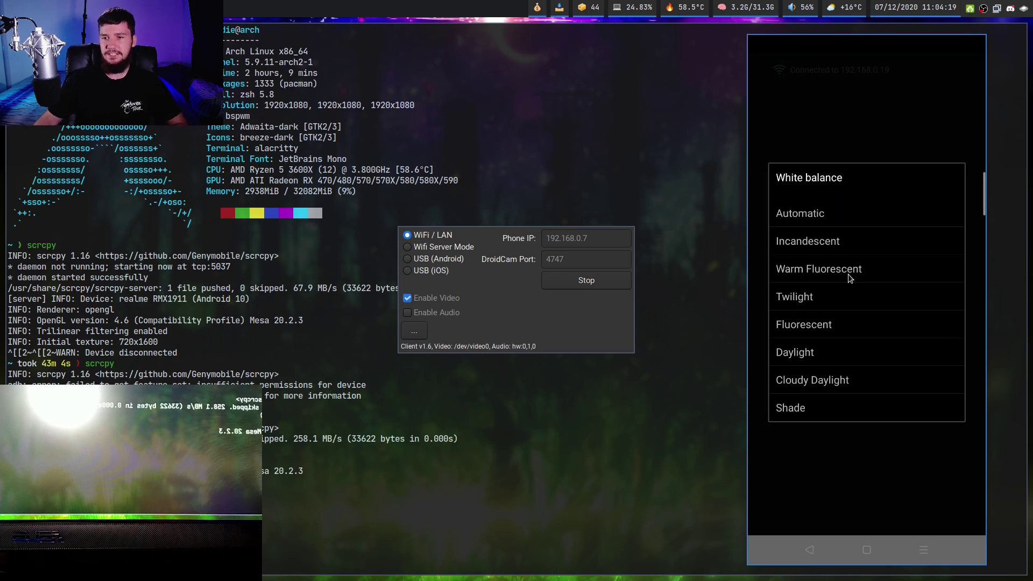
{"action": "left_click", "coordinate": [831, 352]}
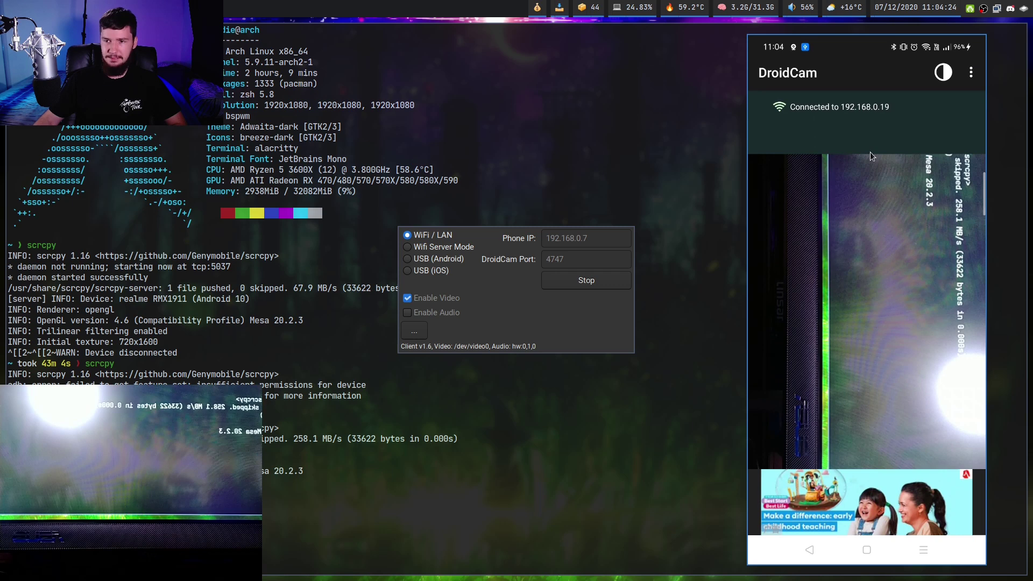
{"action": "left_click", "coordinate": [969, 75]}
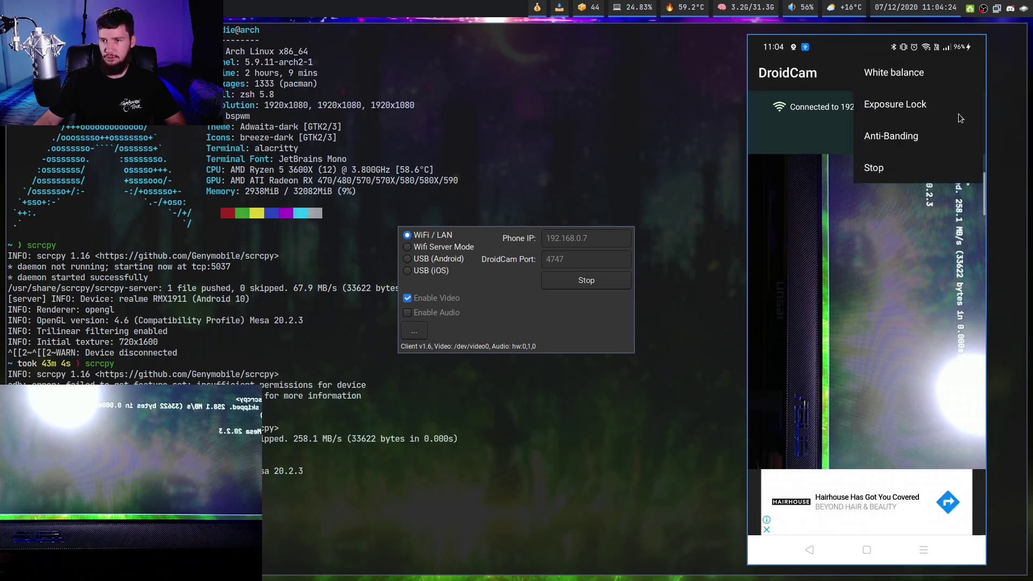
{"action": "left_click", "coordinate": [888, 72]}
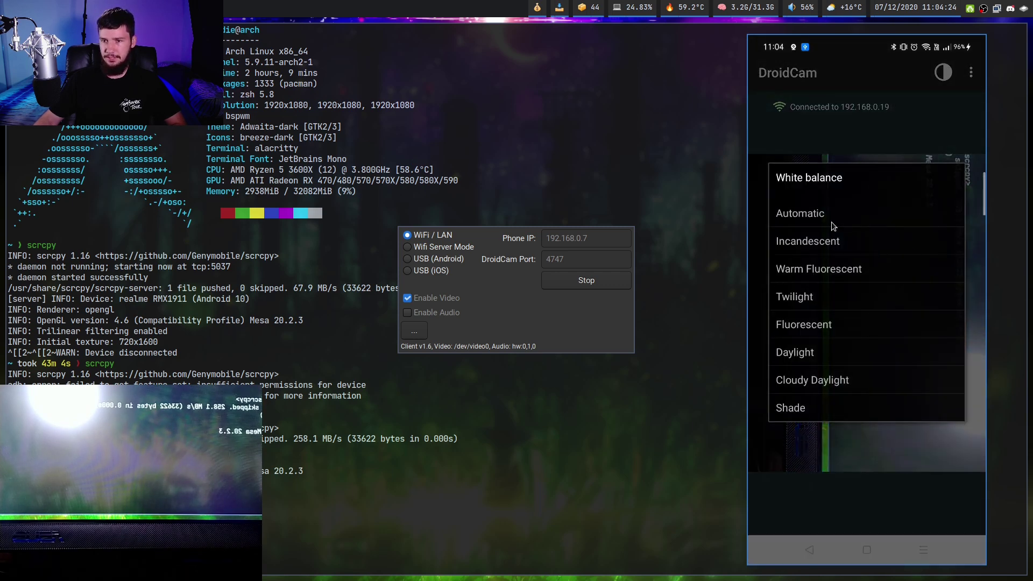
{"action": "left_click", "coordinate": [828, 407]}
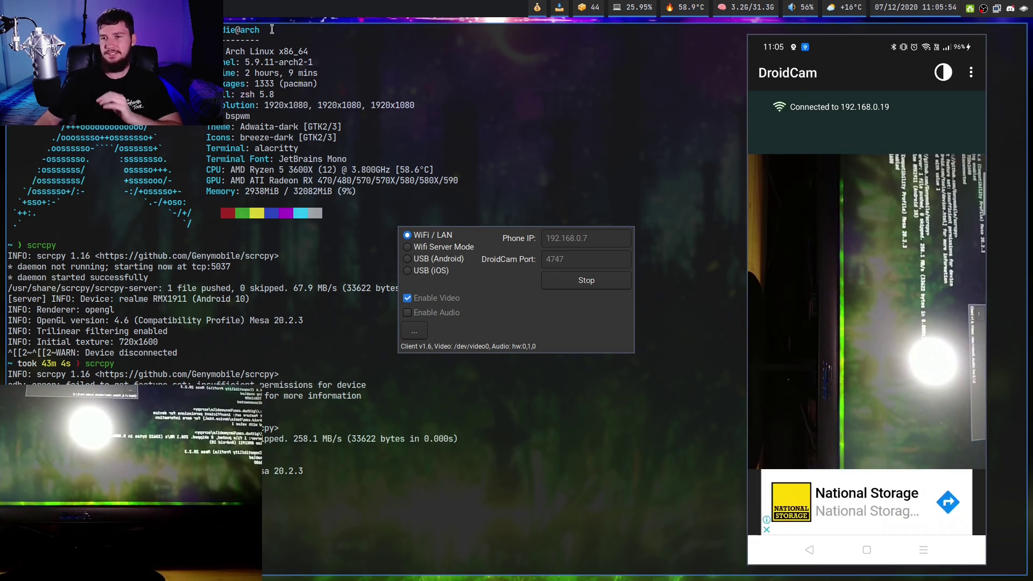
Stop the connection in the phone app and open the app's settings.
{"action": "left_click", "coordinate": [971, 72]}
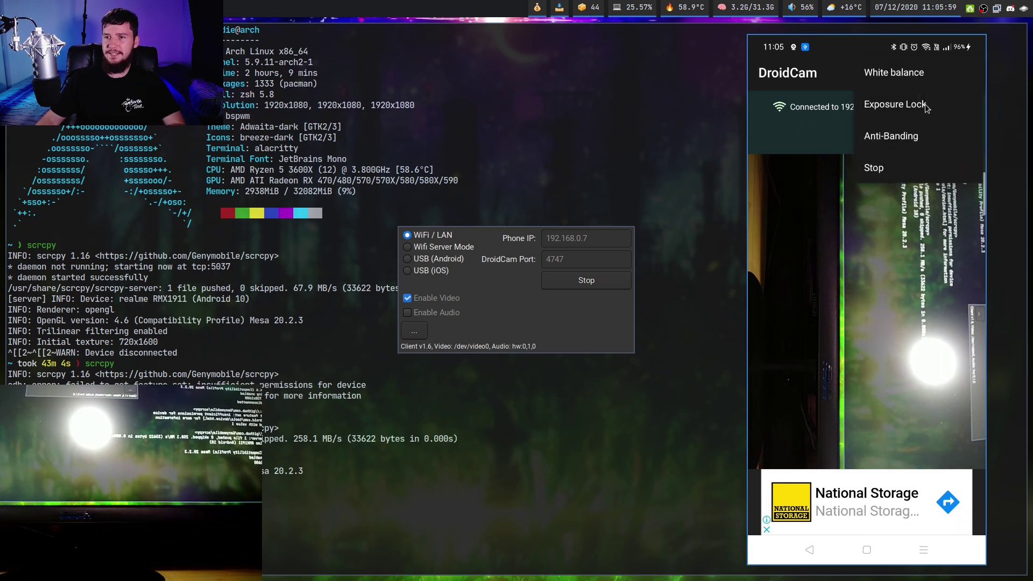
{"action": "left_click", "coordinate": [885, 162]}
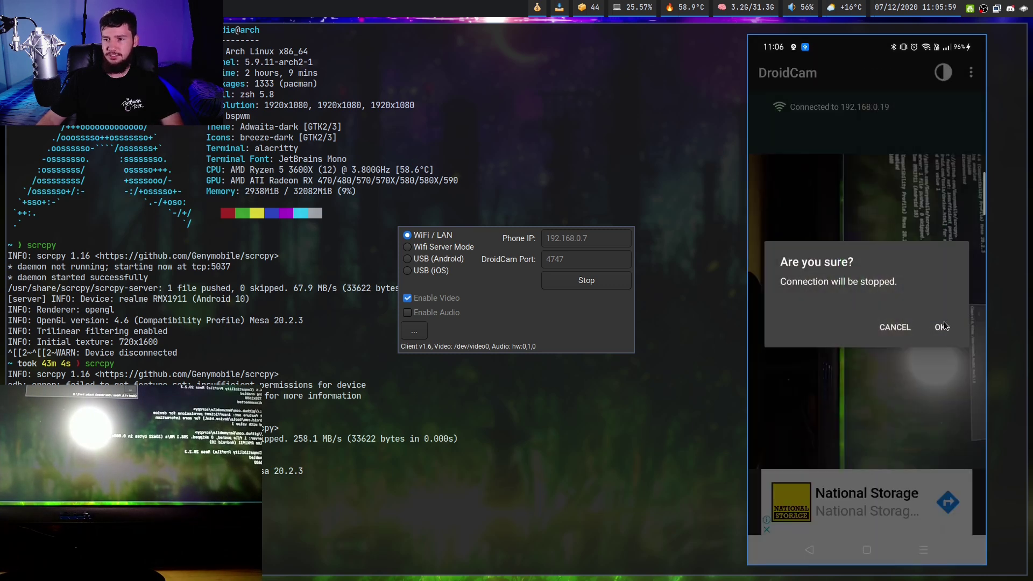
{"action": "left_click", "coordinate": [944, 328]}
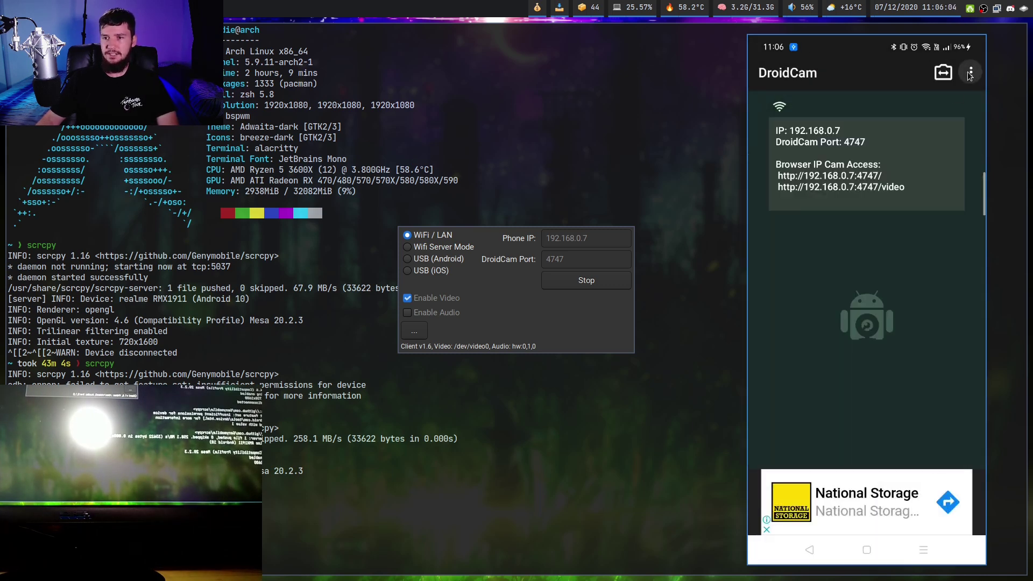
{"action": "left_click", "coordinate": [971, 72]}
{"action": "left_click", "coordinate": [913, 108]}
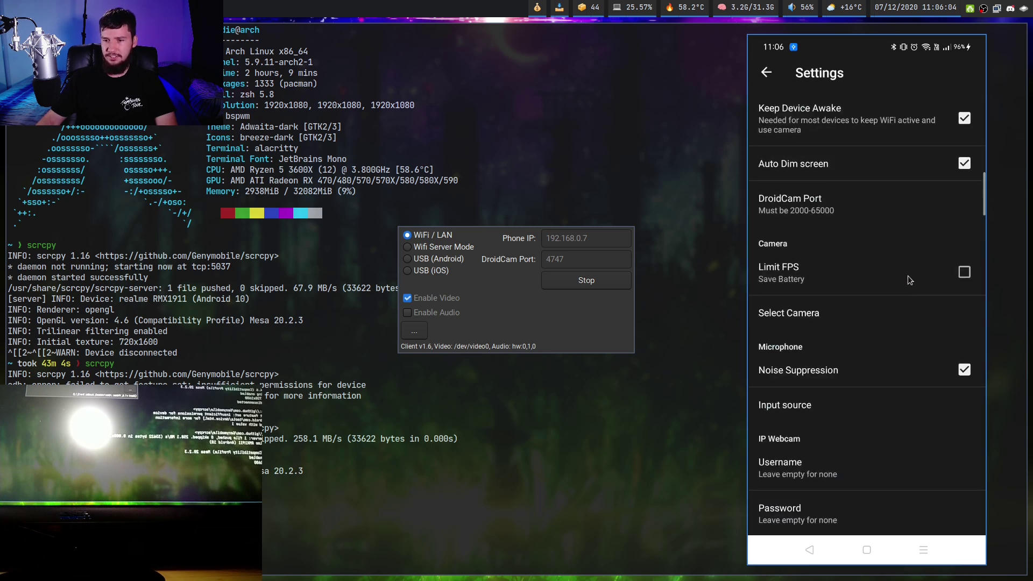
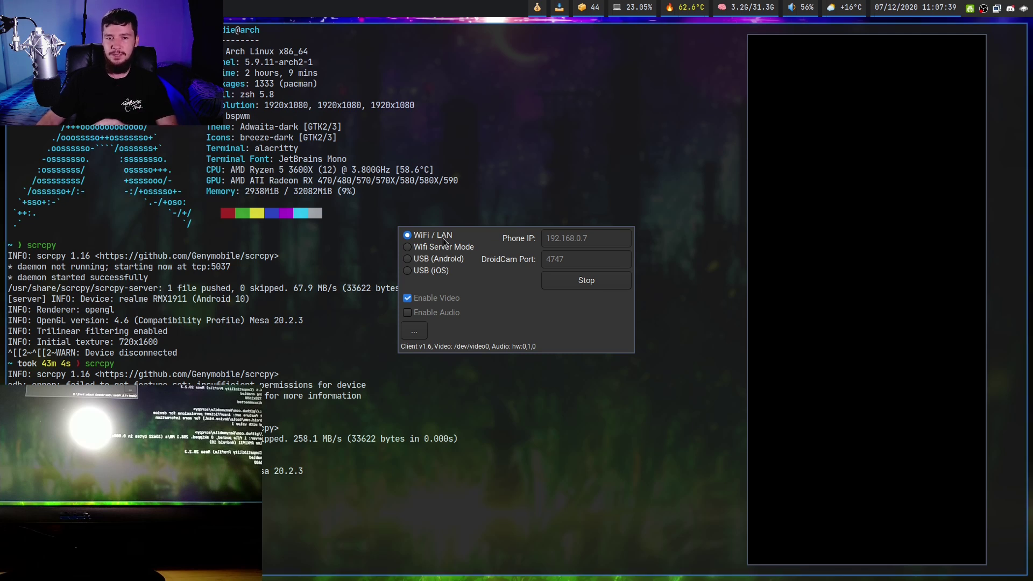
Stop the connection in the desktop client and set its connection type to USB (Android).
{"action": "left_click", "coordinate": [608, 281]}
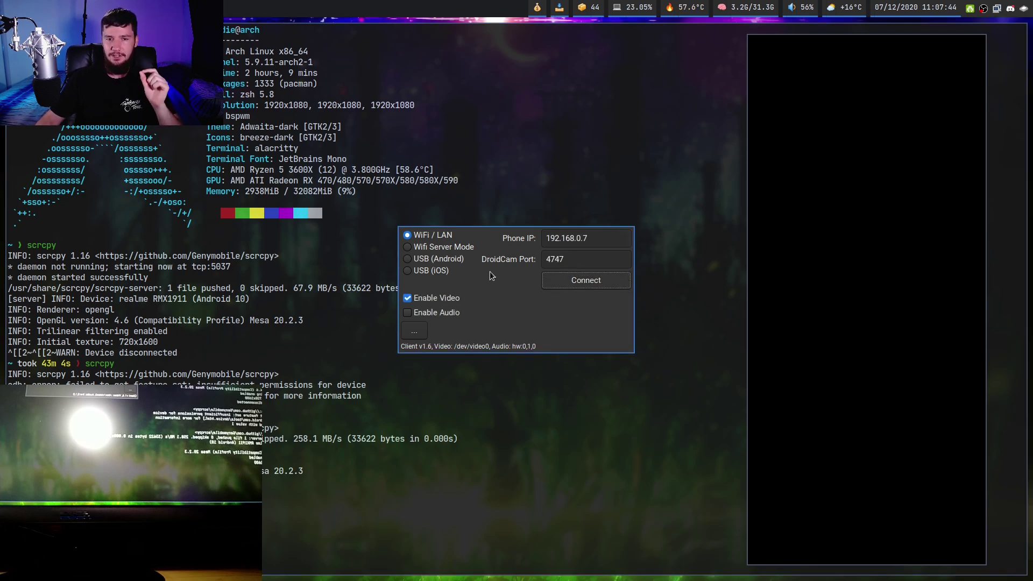
{"action": "left_click", "coordinate": [447, 257]}
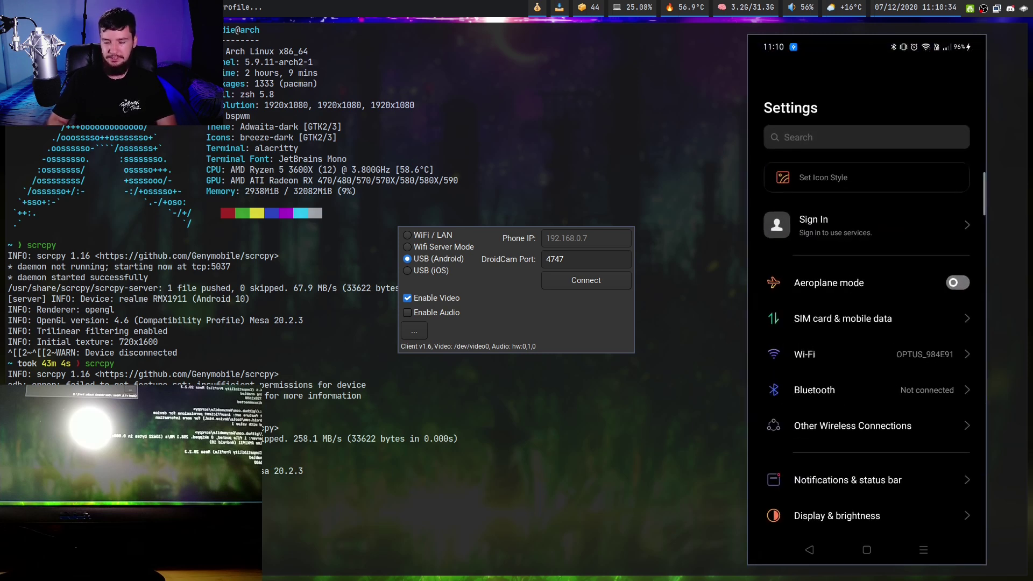
Search the phone settings for "about", open About phone's Version page and tap the build number.
{"action": "left_click", "coordinate": [866, 137]}
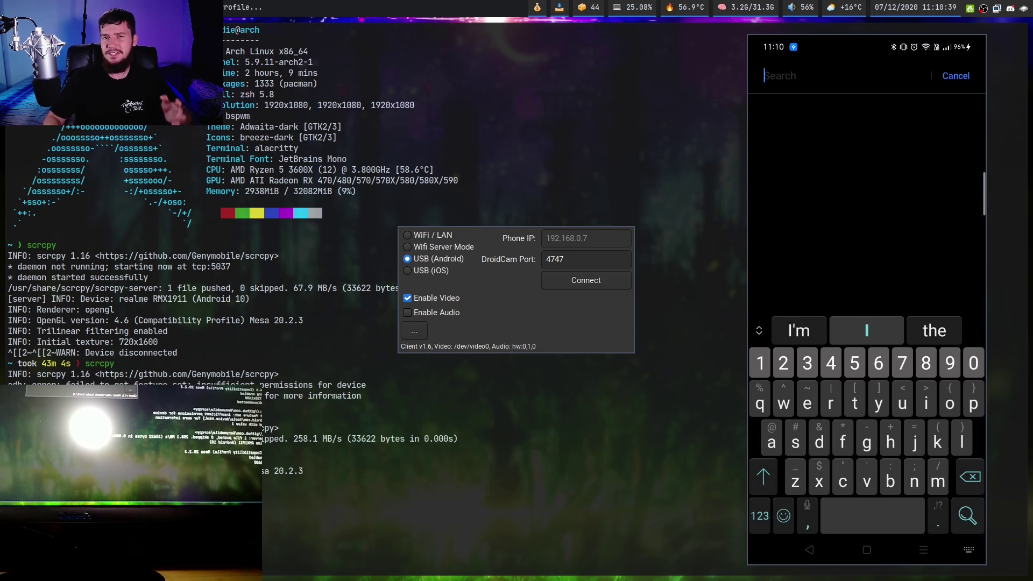
{"action": "type", "text": "about"}
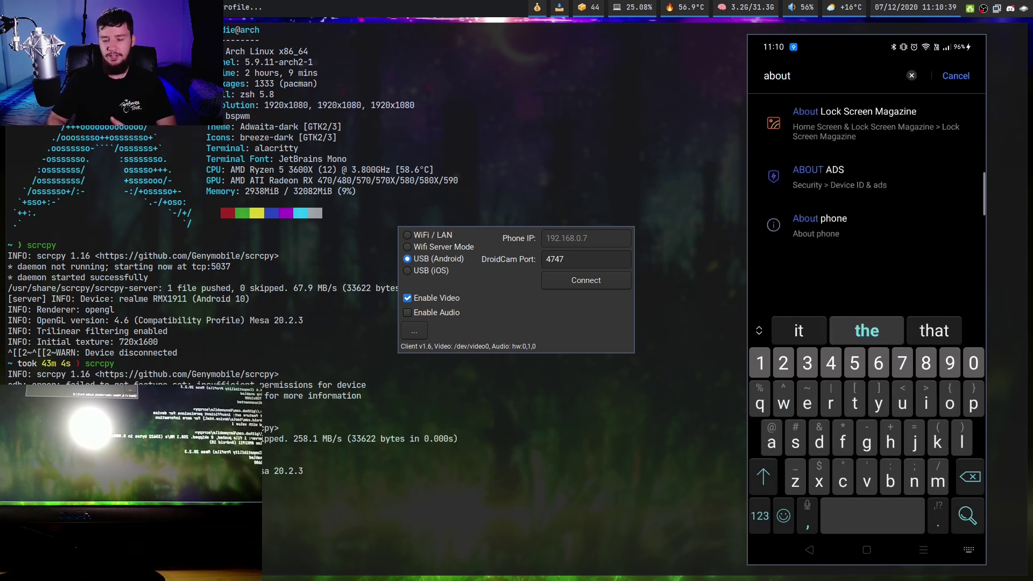
{"action": "left_click", "coordinate": [820, 218]}
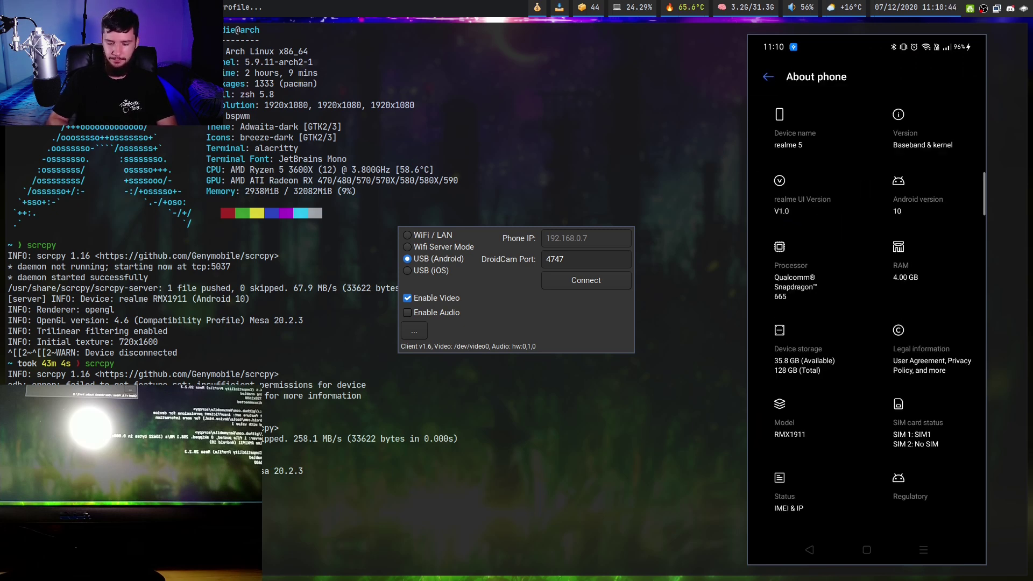
{"action": "left_click", "coordinate": [792, 119]}
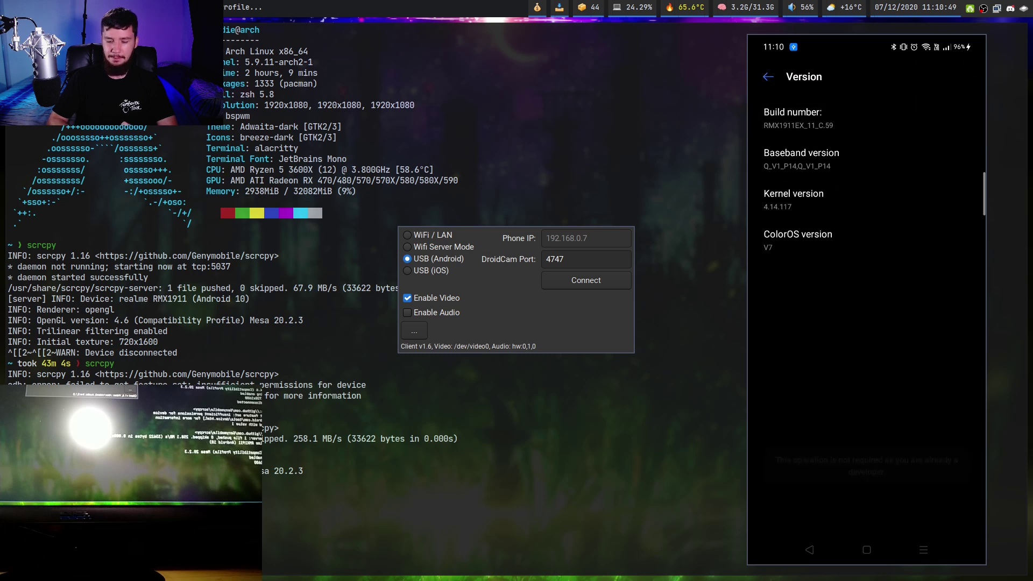
{"action": "left_click", "coordinate": [793, 118]}
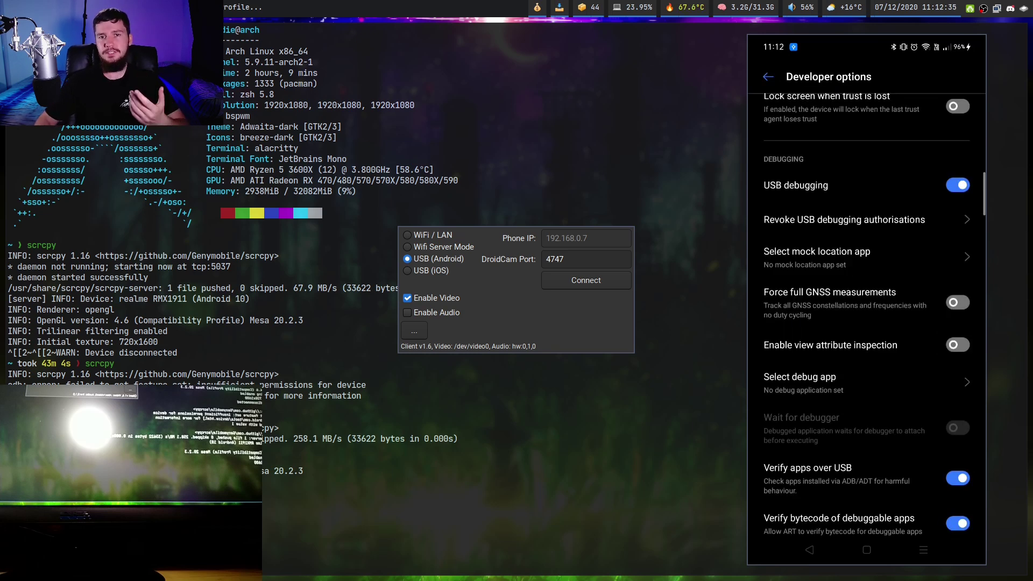
Run adb devices in the terminal and start the USB (Android) connection from the DroidCam desktop client.
{"action": "key", "text": "super+2"}
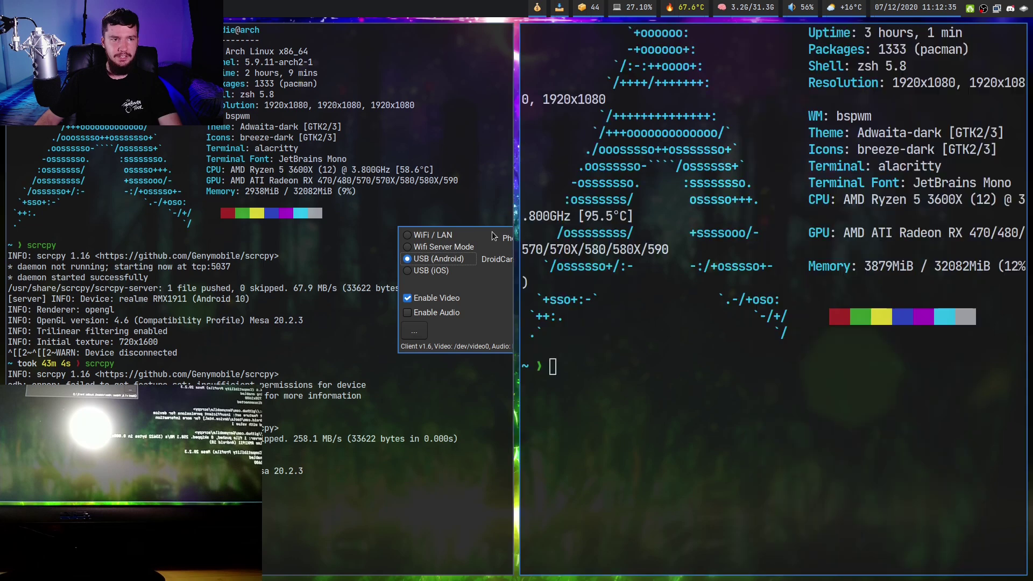
{"action": "scroll", "coordinate": [490, 235], "scroll_direction": "down", "scroll_amount": 3}
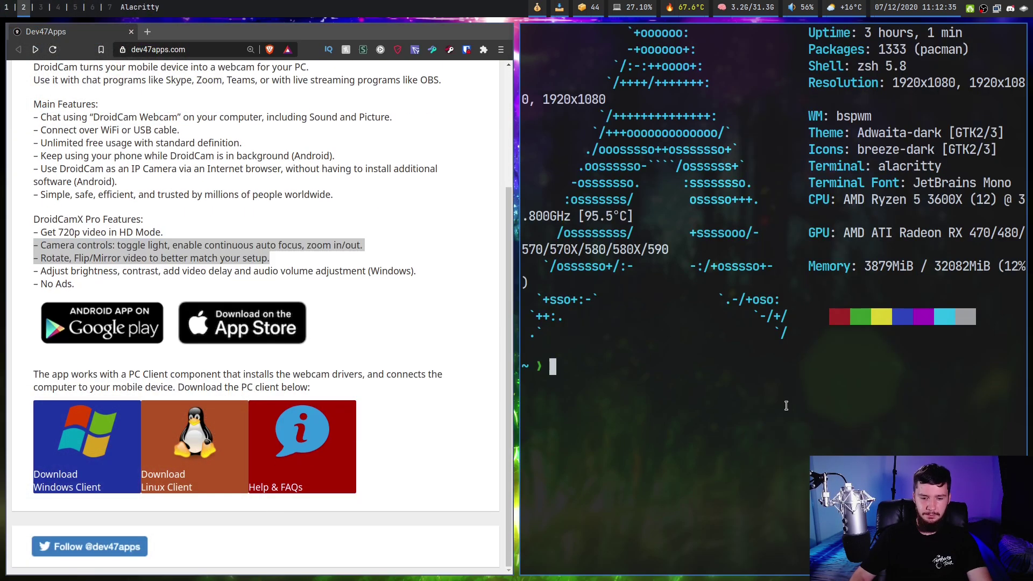
{"action": "type", "text": "adb dev"}
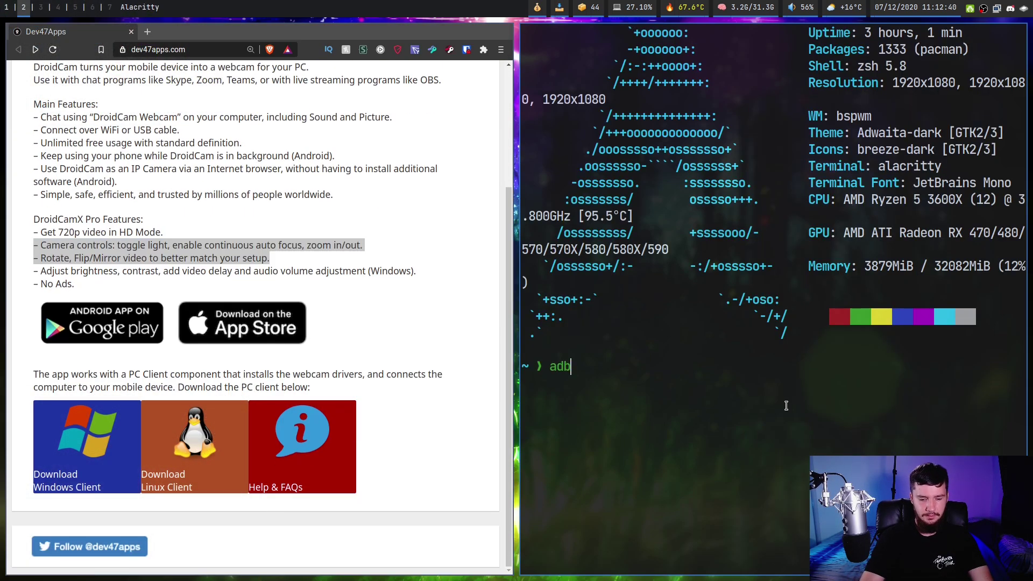
{"action": "type", "text": "ices"}
{"action": "key", "text": "Return"}
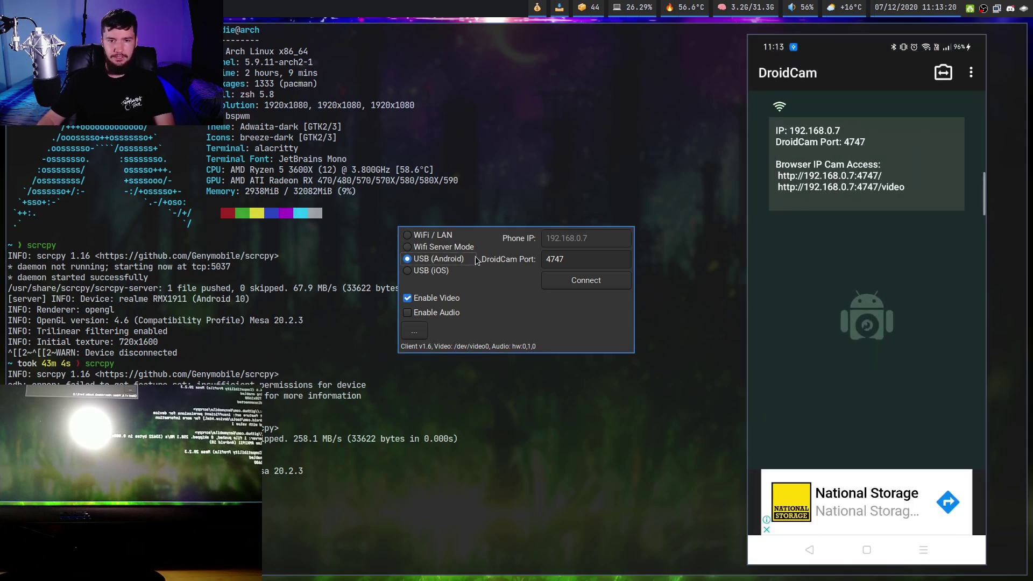
{"action": "left_click", "coordinate": [606, 282]}
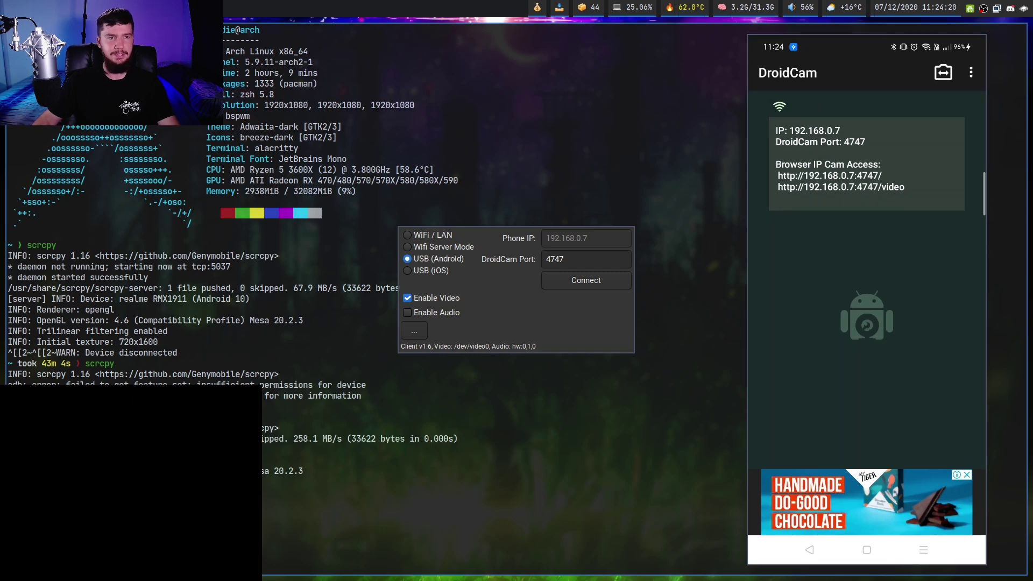
Switch to the browser's DroidCam feed at 192.168.0.7:4747, zoom the camera out and toggle the LED twice.
{"action": "key", "text": "super+2"}
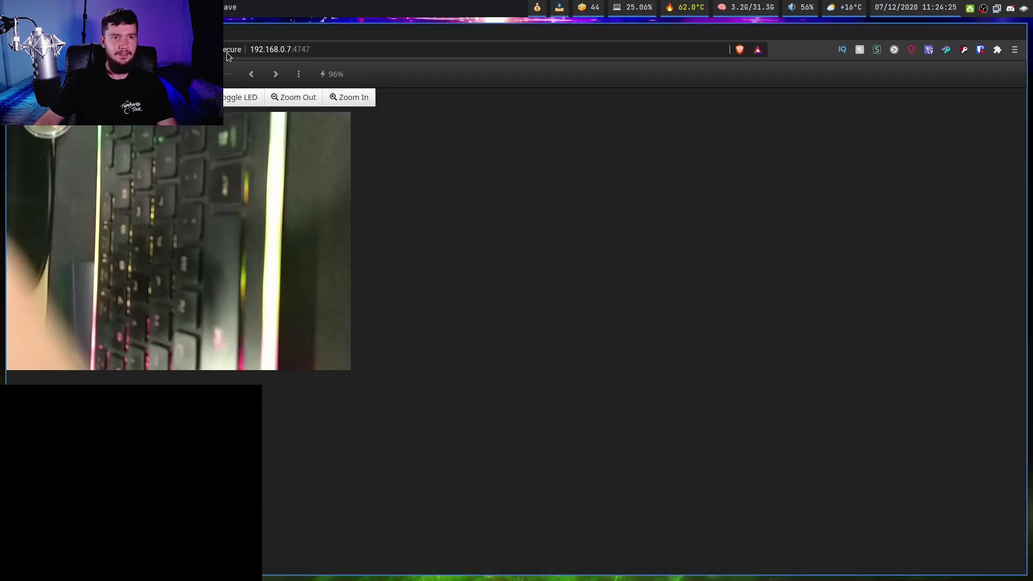
{"action": "left_click", "coordinate": [338, 51]}
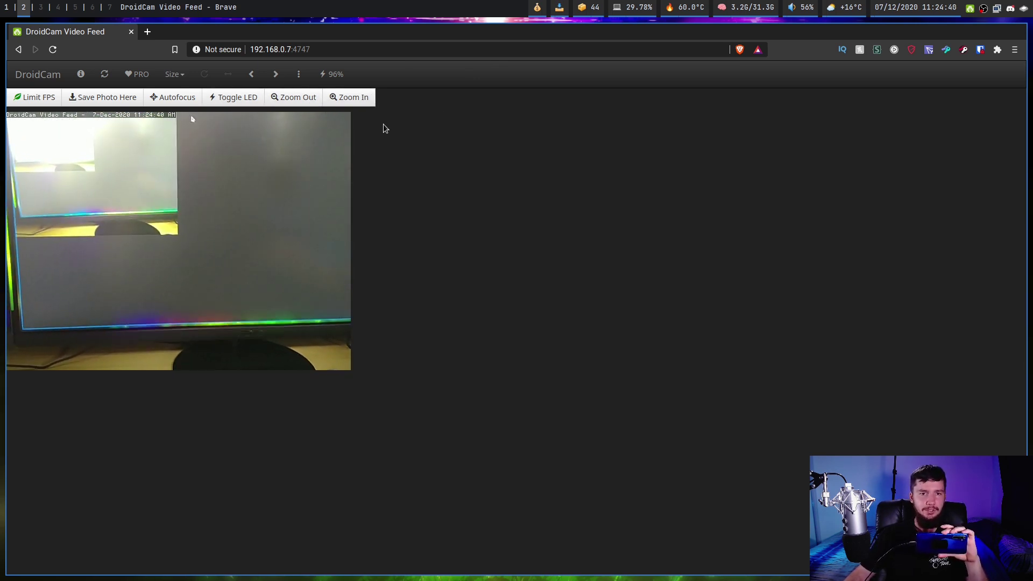
{"action": "left_click", "coordinate": [299, 98]}
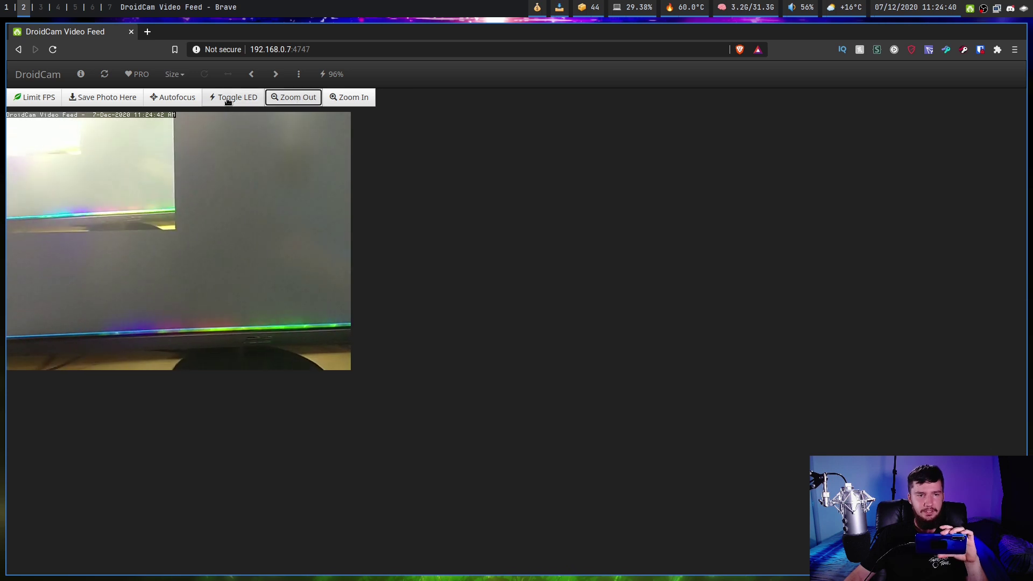
{"action": "left_click", "coordinate": [233, 97]}
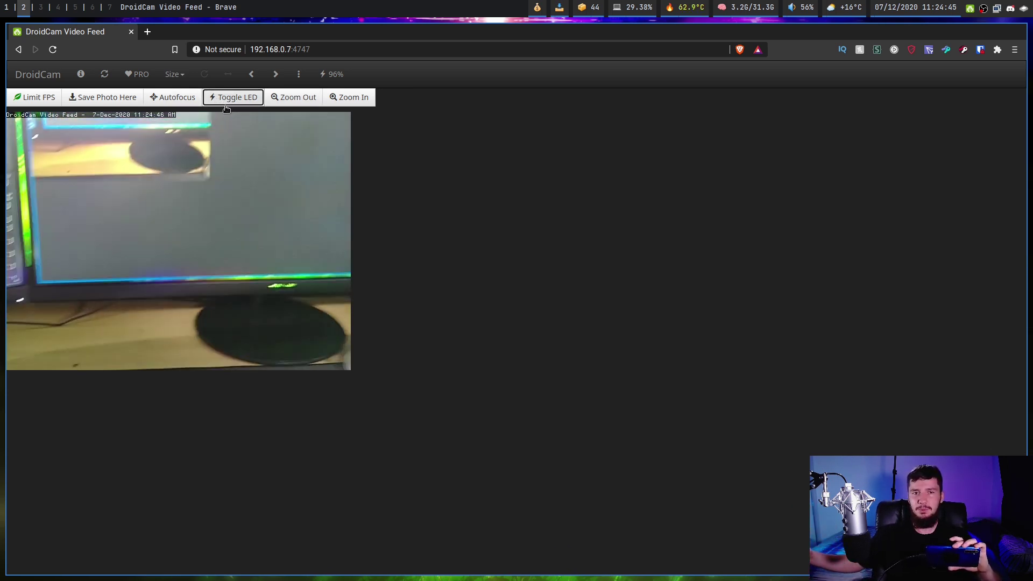
{"action": "left_click", "coordinate": [227, 98]}
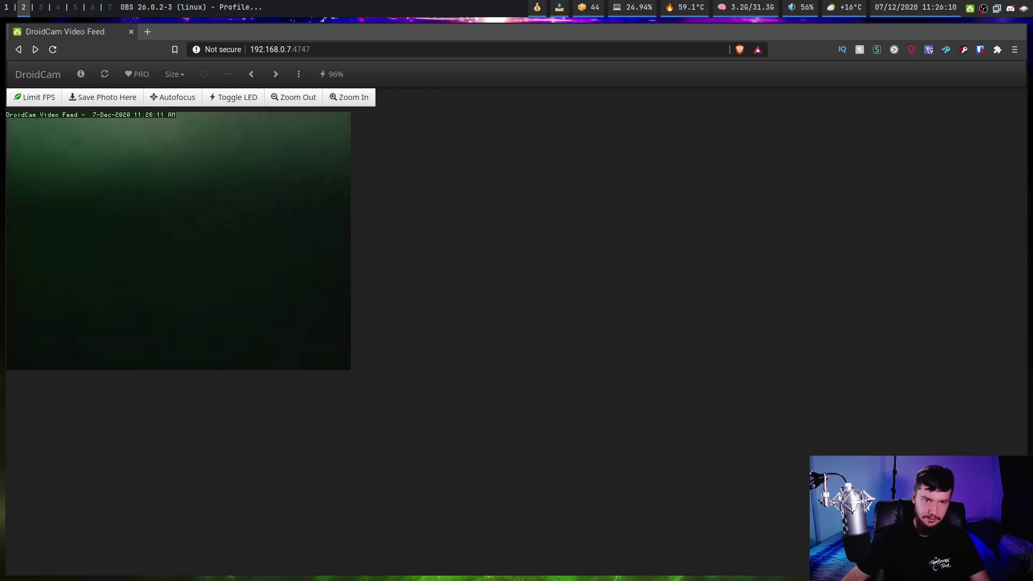
Load the plain video feed at 192.168.0.7:4747/video in the browser.
{"action": "key", "text": "ctrl+l"}
{"action": "left_click", "coordinate": [357, 46]}
{"action": "type", "text": "/"}
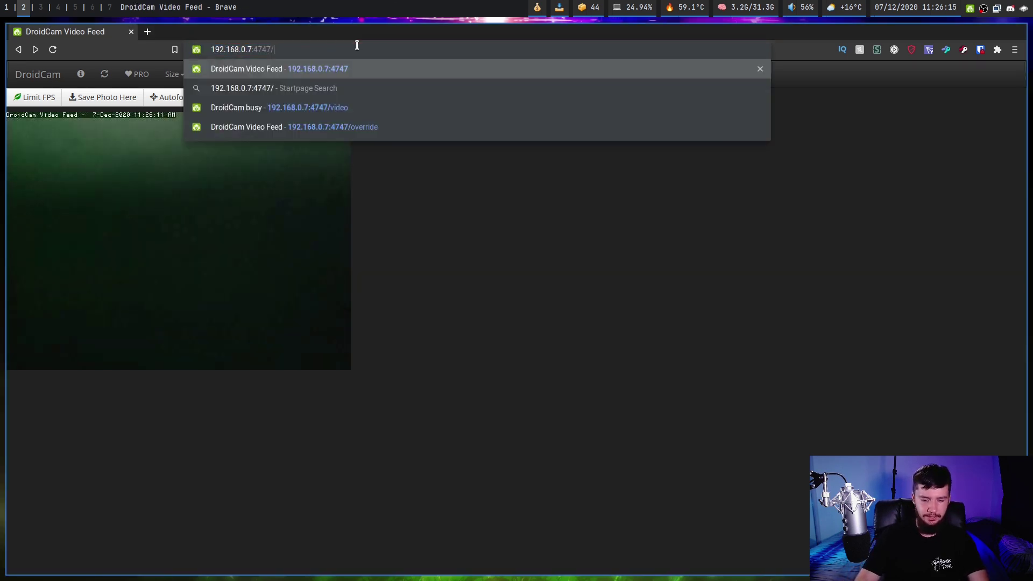
{"action": "type", "text": "video"}
{"action": "key", "text": "Return"}
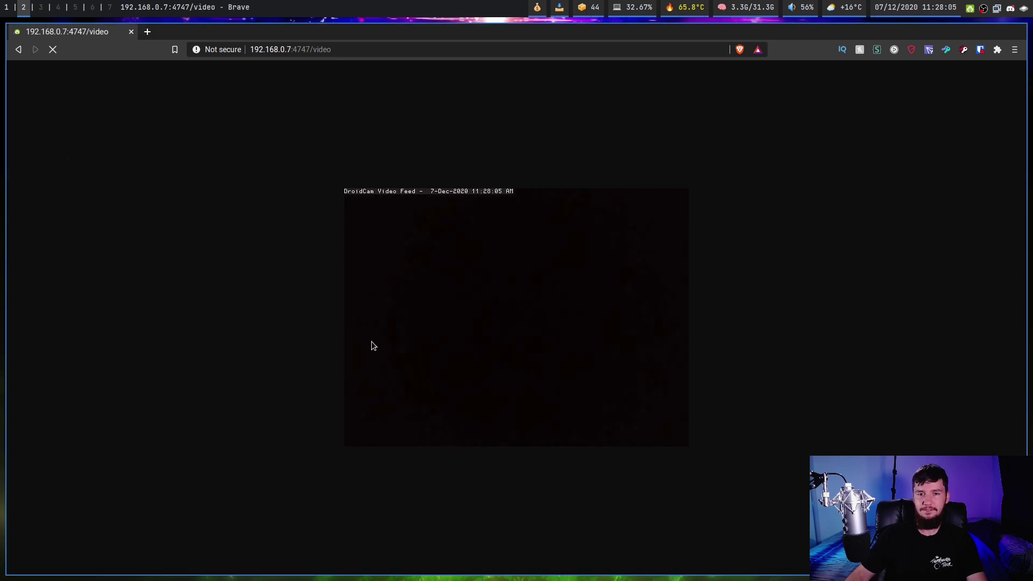
Open a new terminal beside the browser and enlarge its text.
{"action": "key", "text": "super+Return"}
{"action": "key", "text": "ctrl+plus"}
{"action": "key", "text": "ctrl+plus"}
{"action": "key", "text": "ctrl+plus"}
{"action": "key", "text": "ctrl+plus"}
{"action": "key", "text": "ctrl+plus"}
{"action": "key", "text": "ctrl+plus"}
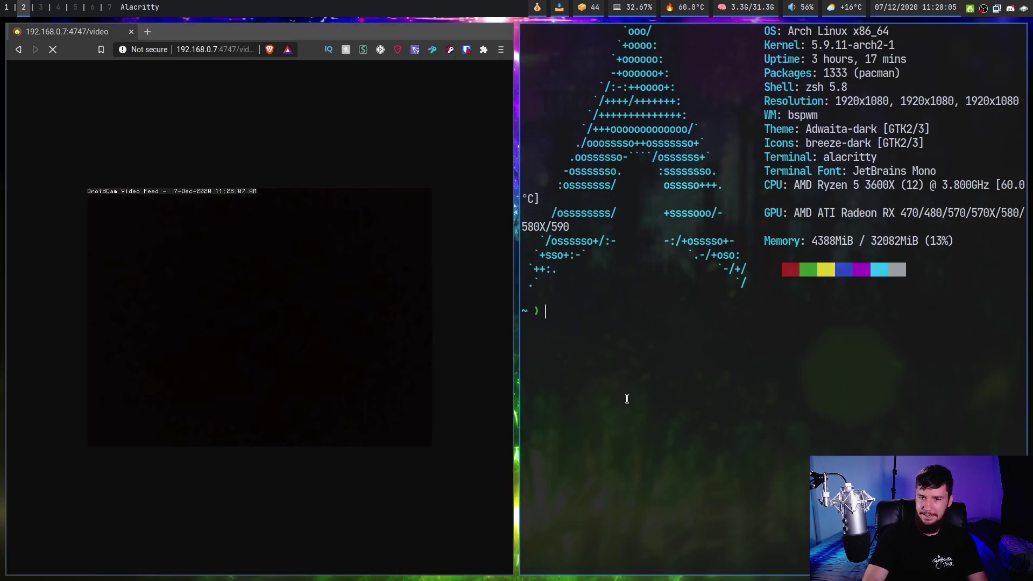
{"action": "key", "text": "ctrl+plus"}
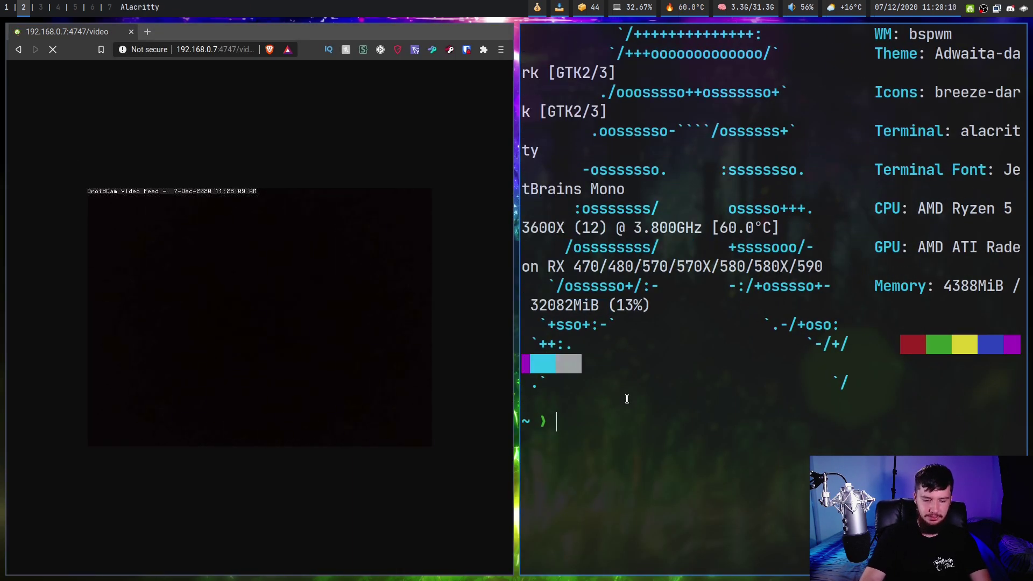
Run sudo pacman -S linux-headers in the terminal and decline the installation.
{"action": "type", "text": "sudo pacman -S"}
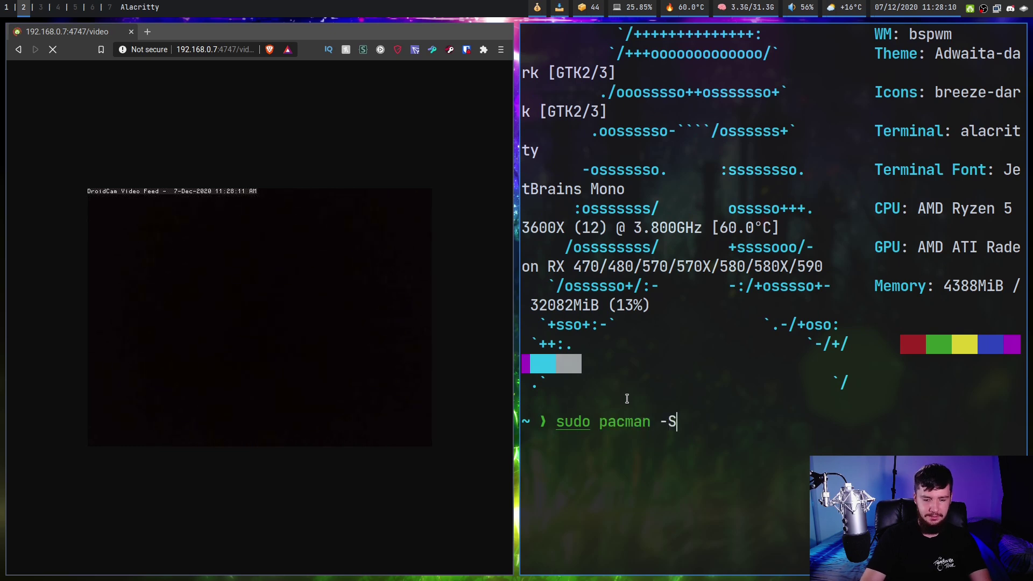
{"action": "type", "text": " linux-head"}
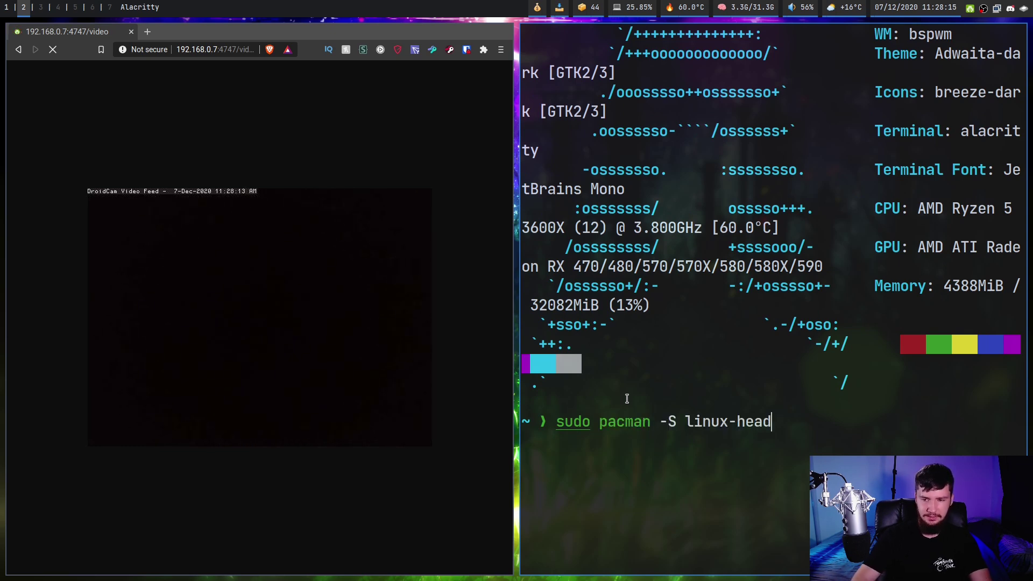
{"action": "type", "text": "ers"}
{"action": "key", "text": "Return"}
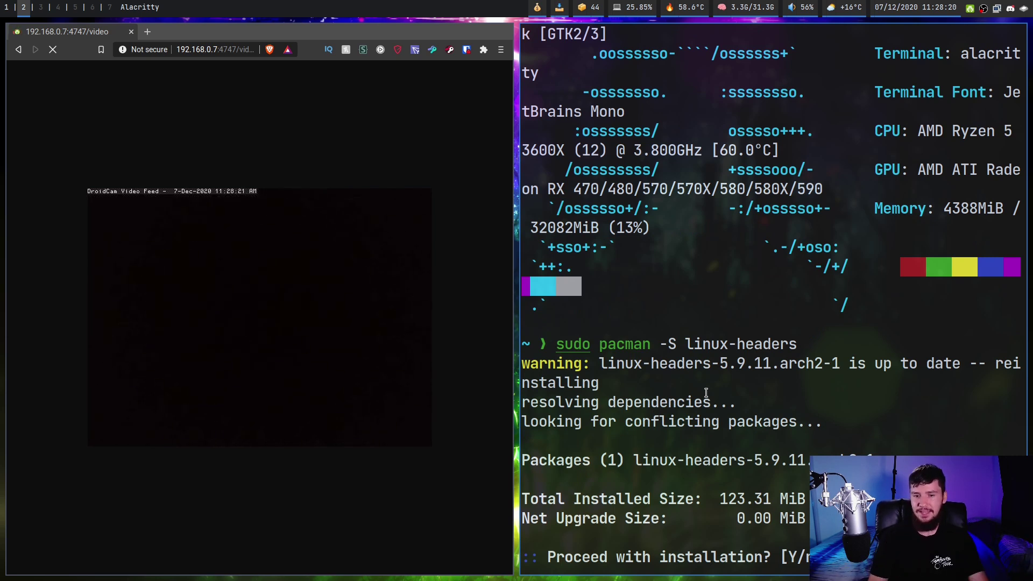
{"action": "type", "text": "n"}
{"action": "key", "text": "Return"}
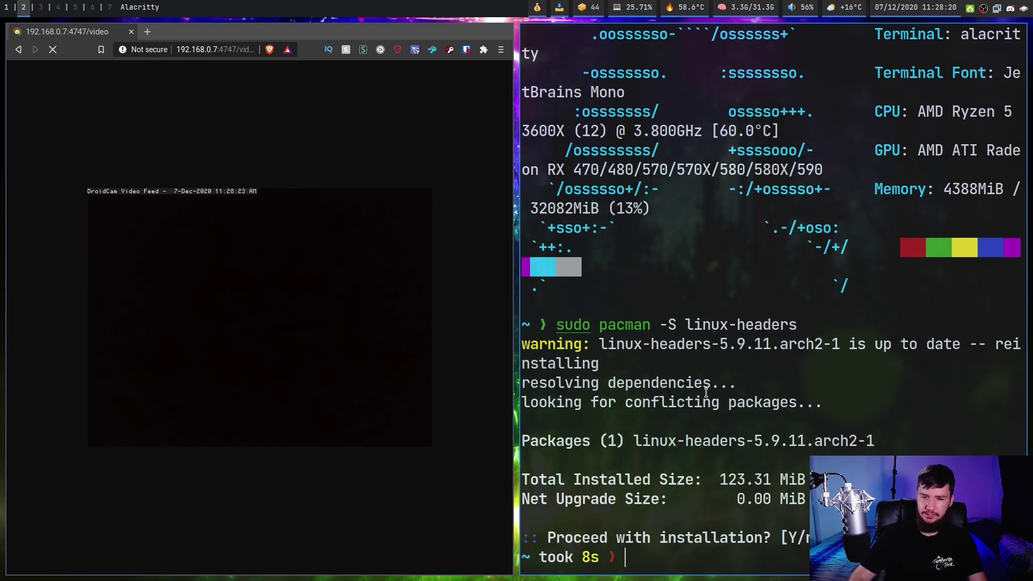